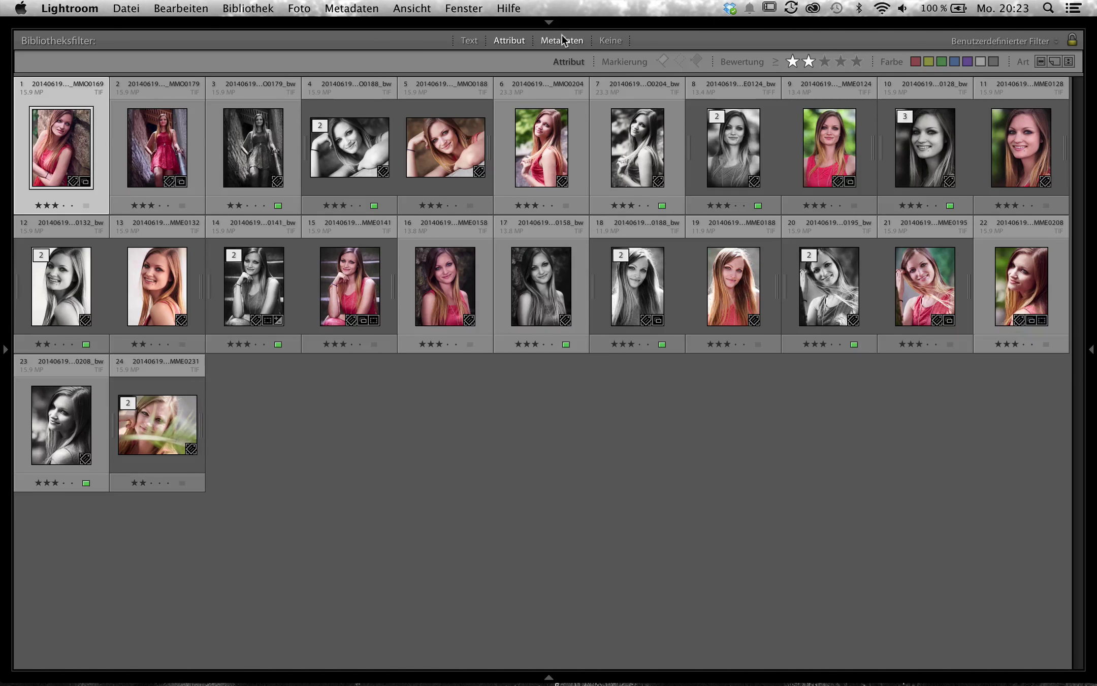
- Select portraits 14 and 17 in the grid and show the Library toolbar with custom sort order
left_click(550, 23)
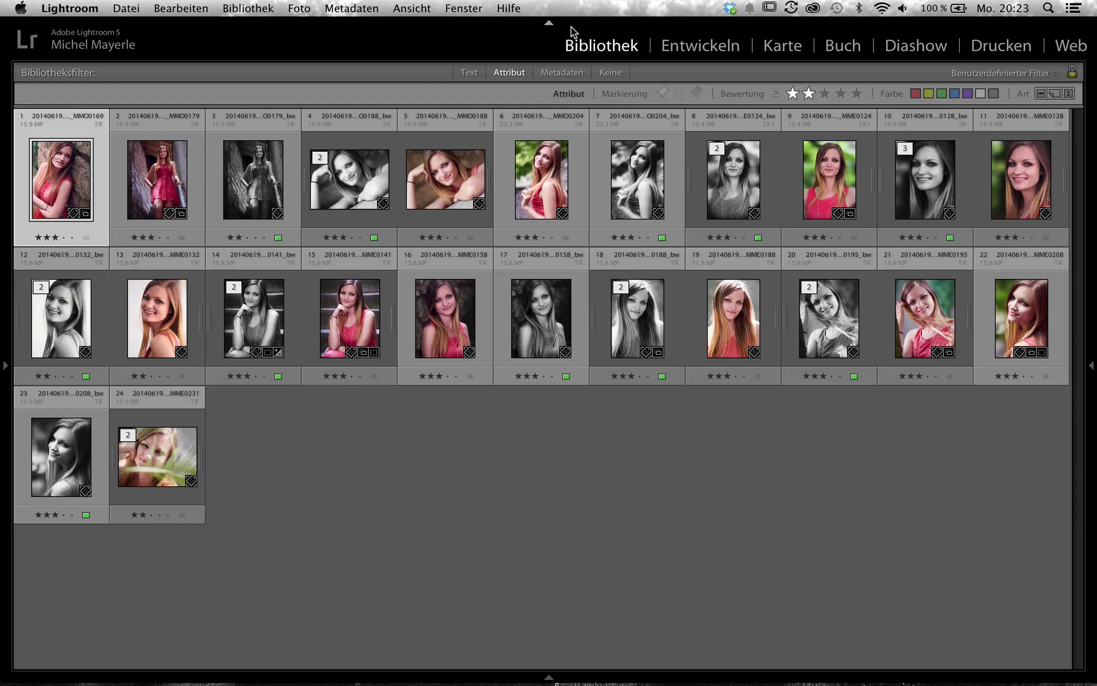
left_click(546, 23)
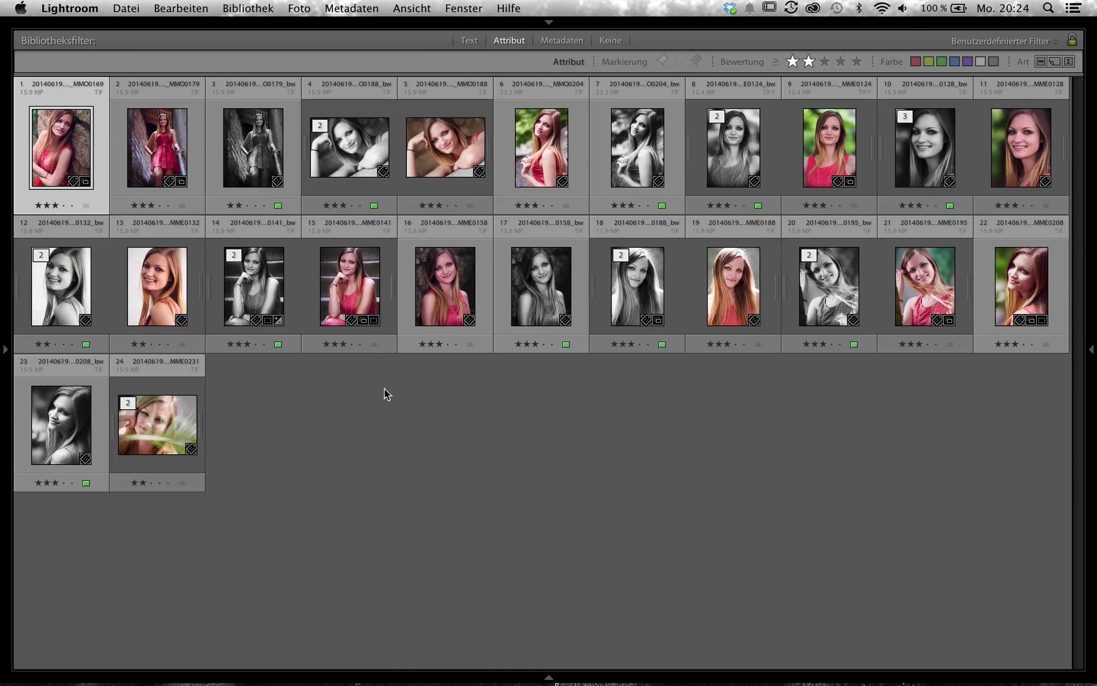
mouse_move(254, 318)
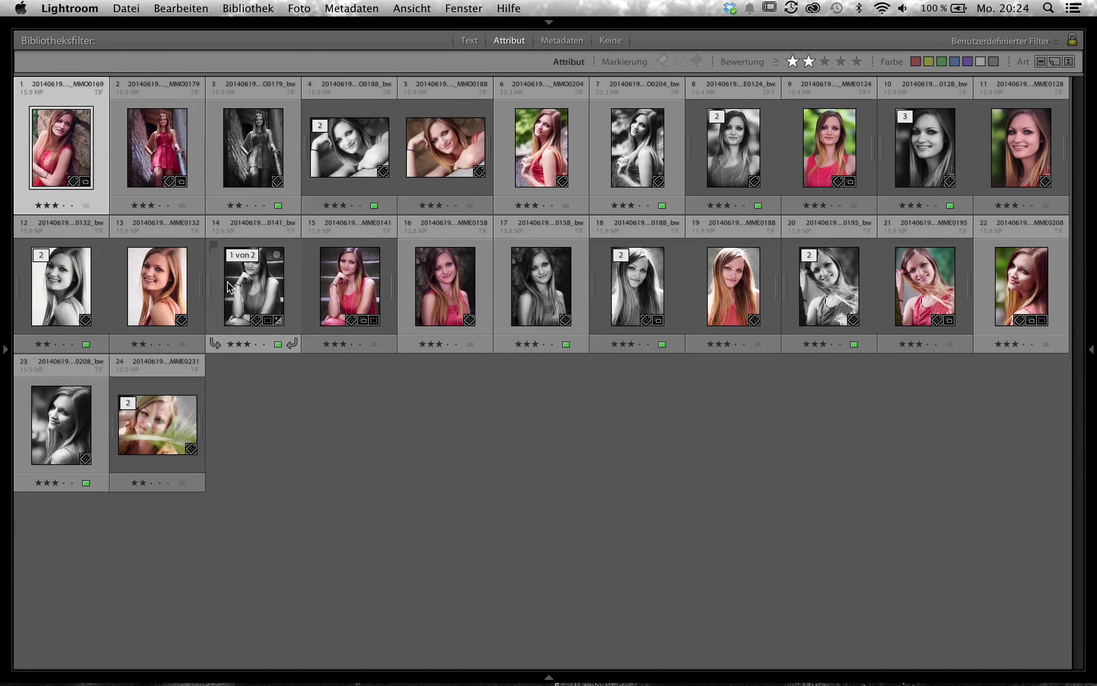
left_click(228, 287)
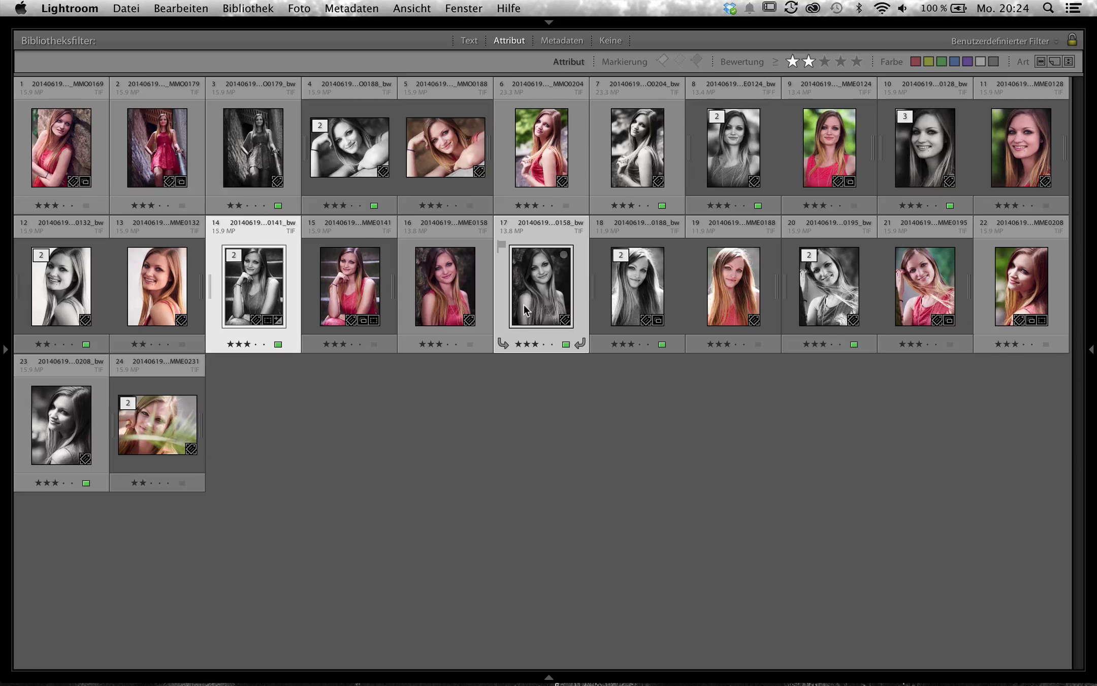
mouse_move(524, 305)
left_mouse_down()
mouse_move(452, 294)
mouse_move(517, 287)
left_mouse_up()
key("t")
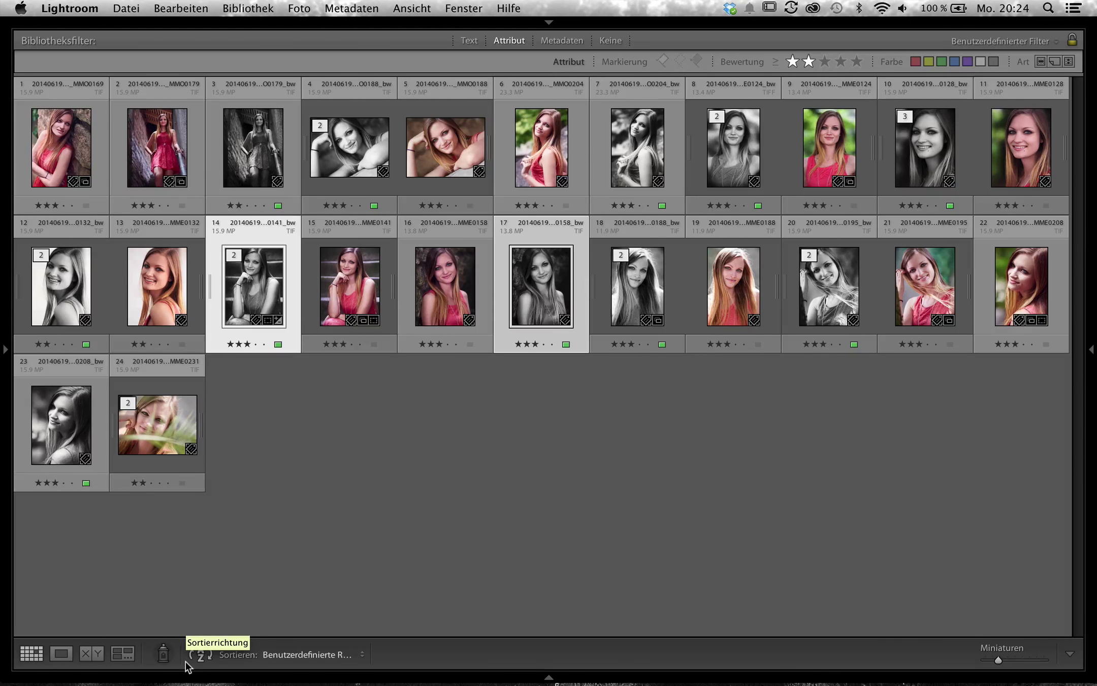
- Put portraits 14 and 17 side by side in Compare view, zoomed to 1:1 on the faces
left_click(92, 654)
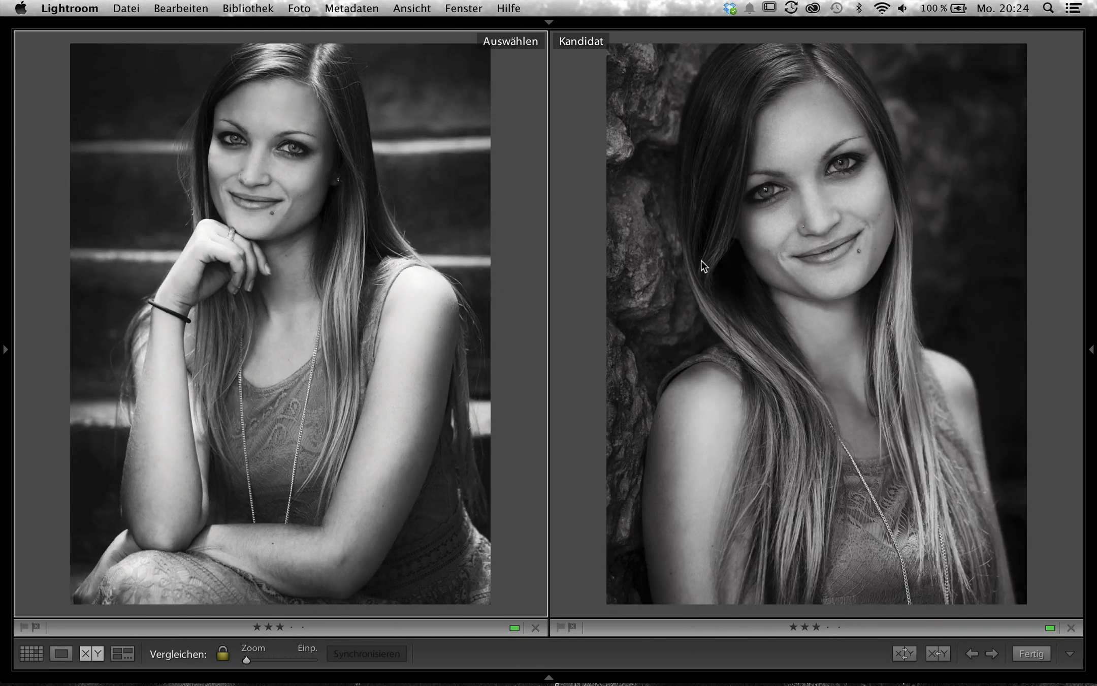
left_click(32, 652)
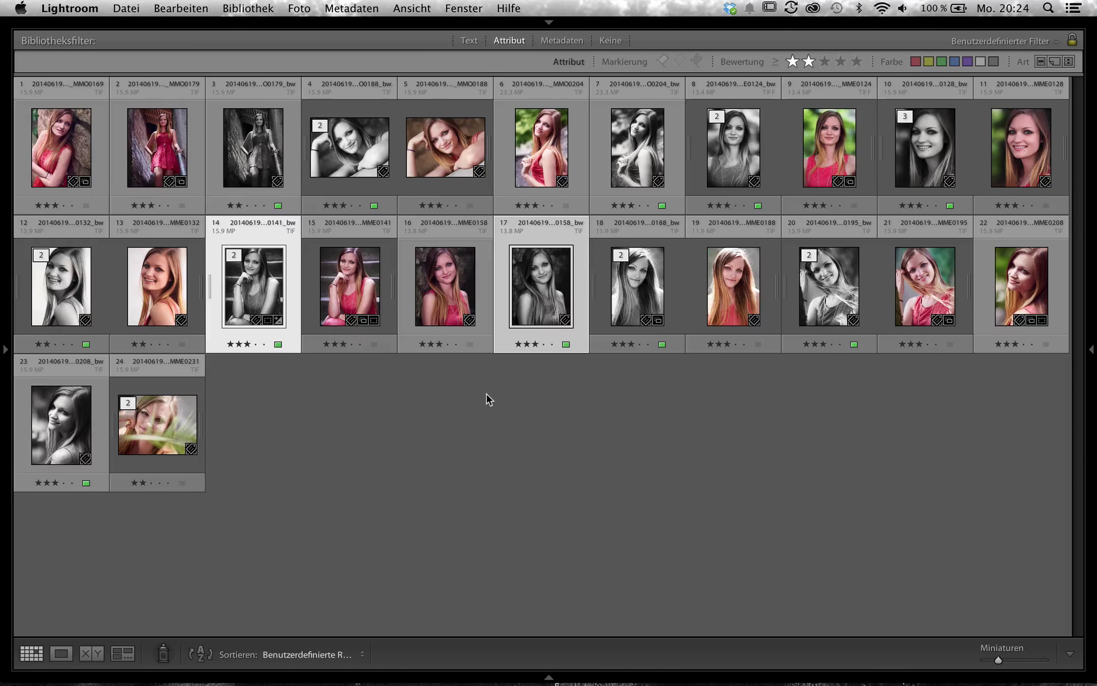
key("c")
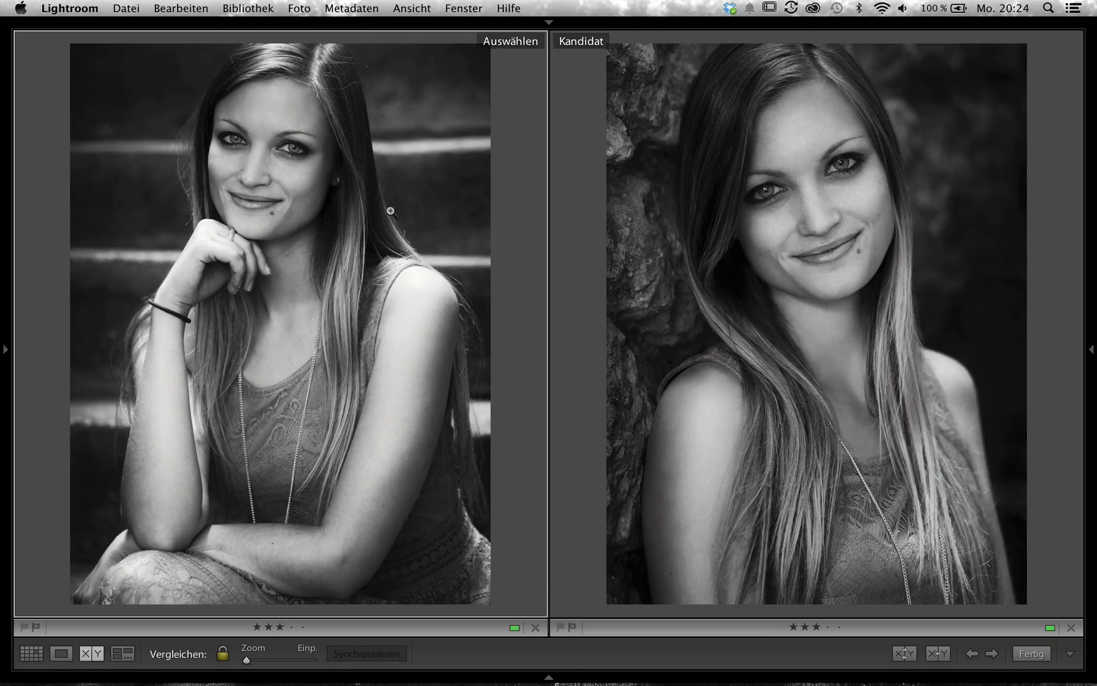
left_click(290, 154)
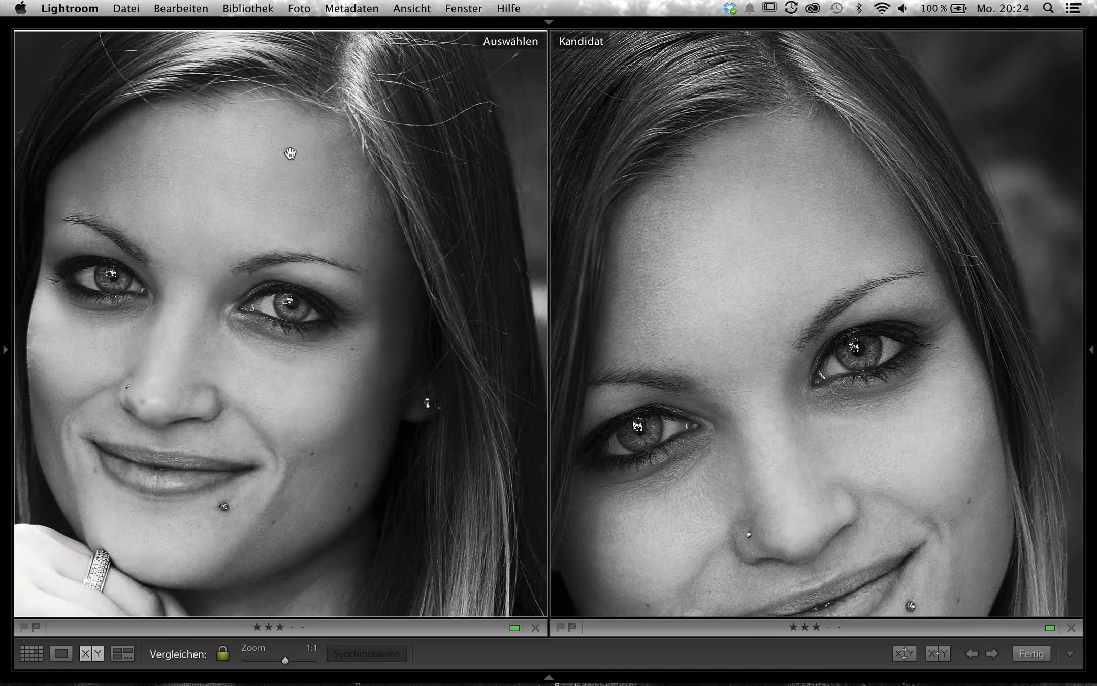
- Pan the 1:1 faces, unlink and reposition the Kandidat photo, then synchronise it to Auswählen
left_click_drag(195, 305, 282, 266)
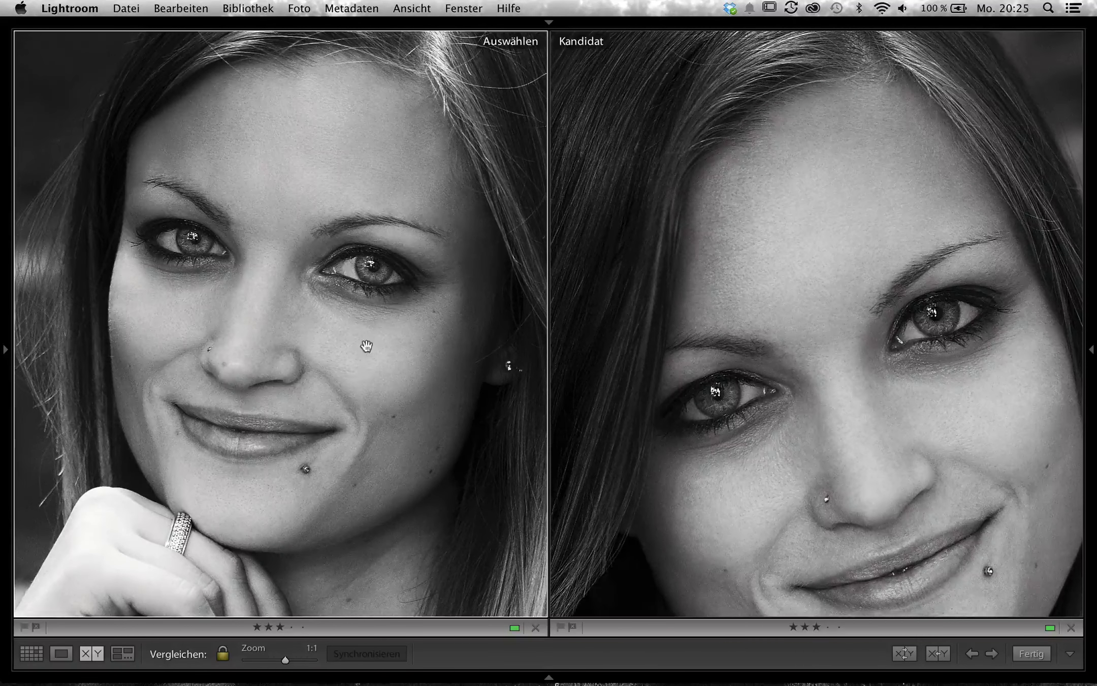
mouse_move(384, 289)
left_mouse_down()
mouse_move(252, 294)
mouse_move(416, 277)
mouse_move(320, 285)
mouse_move(396, 279)
mouse_move(364, 286)
mouse_move(360, 277)
mouse_move(412, 338)
mouse_move(330, 272)
mouse_move(344, 286)
mouse_move(328, 315)
left_mouse_up()
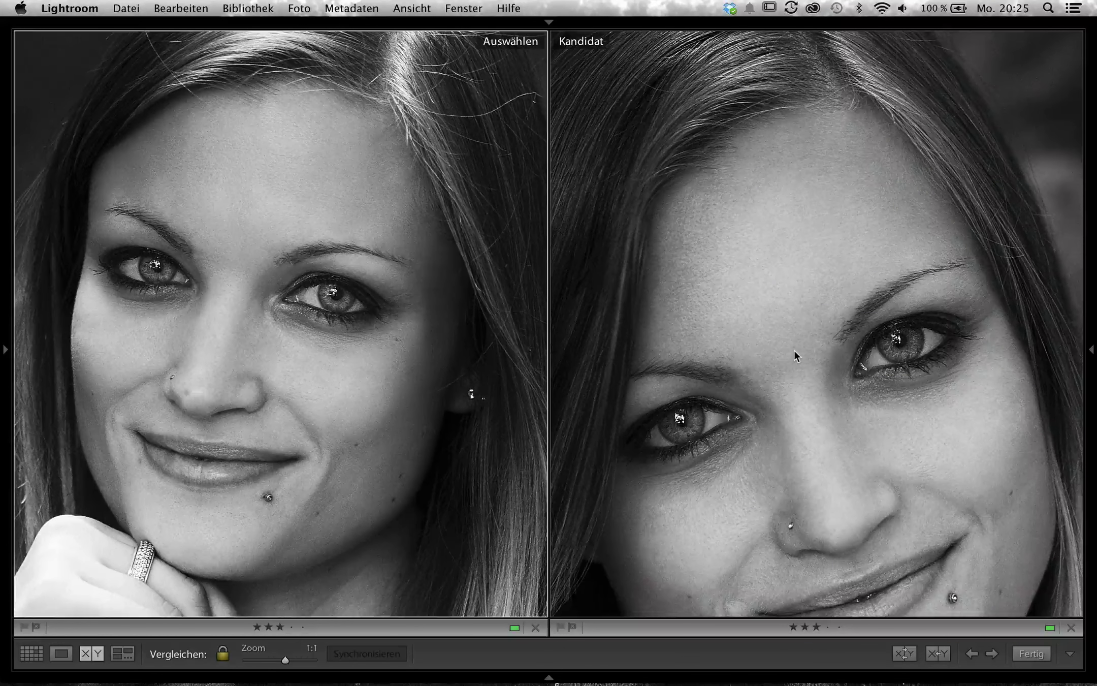
left_click(222, 653)
left_click_drag(816, 489, 819, 352)
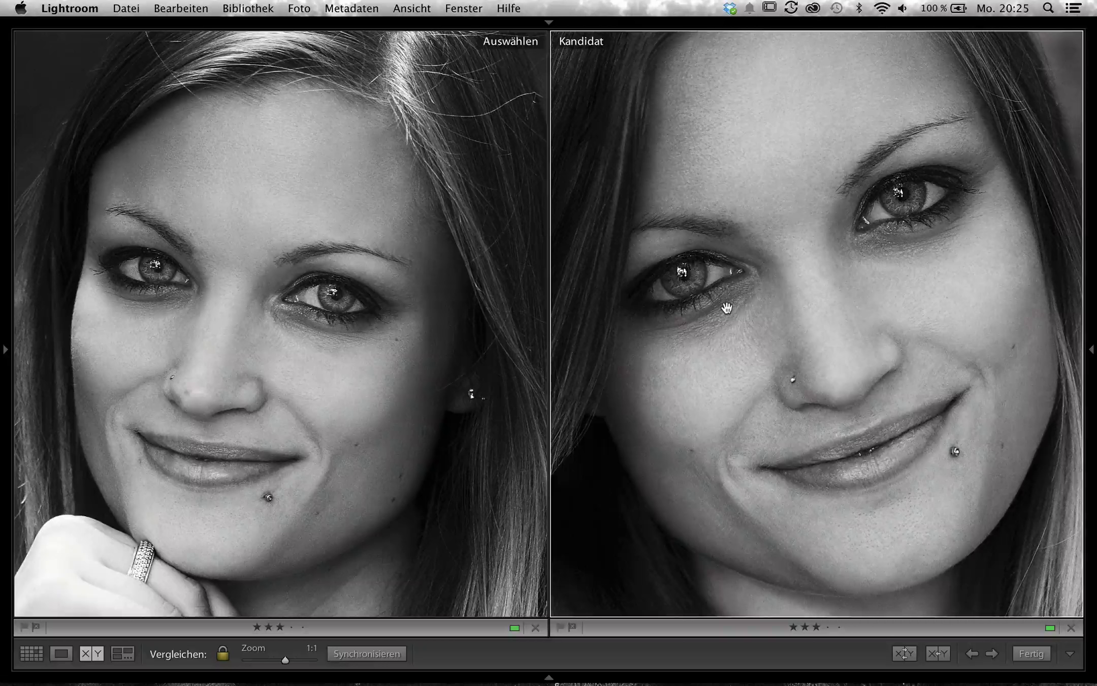
mouse_move(727, 308)
left_mouse_down()
mouse_move(720, 277)
mouse_move(713, 316)
mouse_move(710, 238)
mouse_move(712, 304)
mouse_move(704, 298)
left_mouse_up()
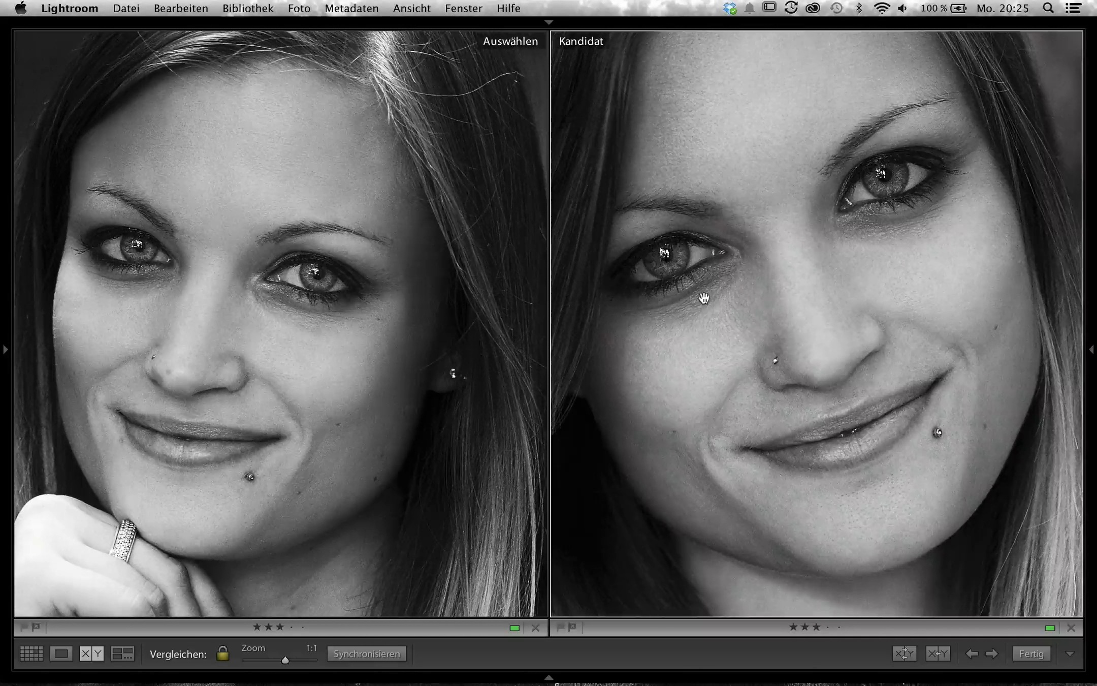
left_click_drag(658, 339, 889, 226)
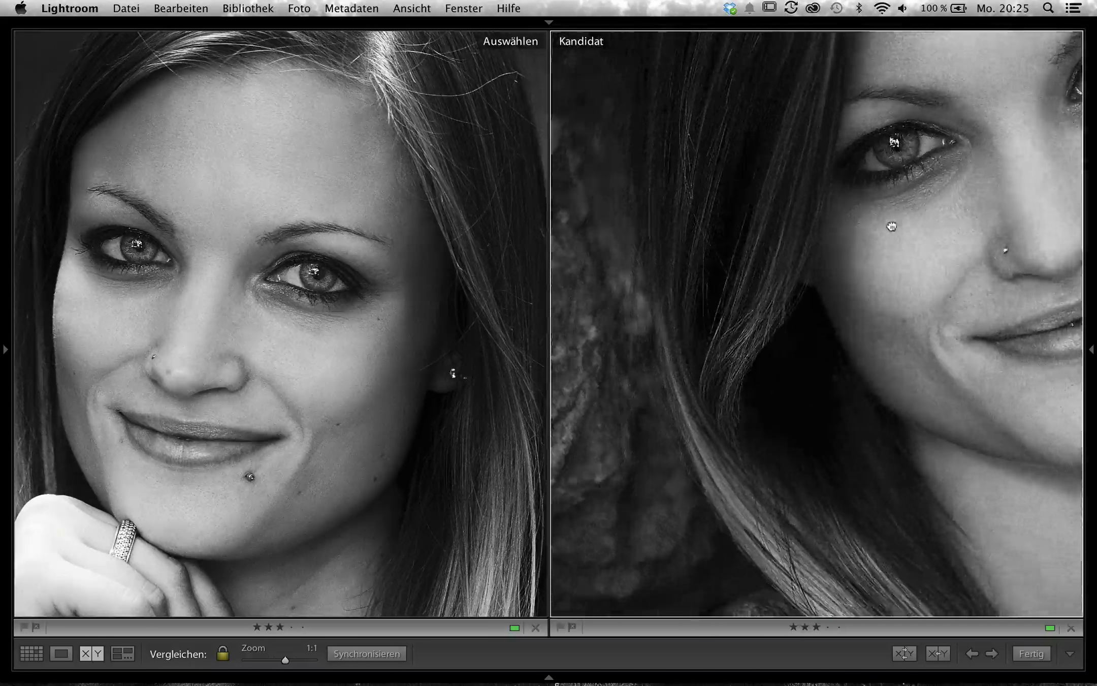
left_click_drag(313, 409, 2, 560)
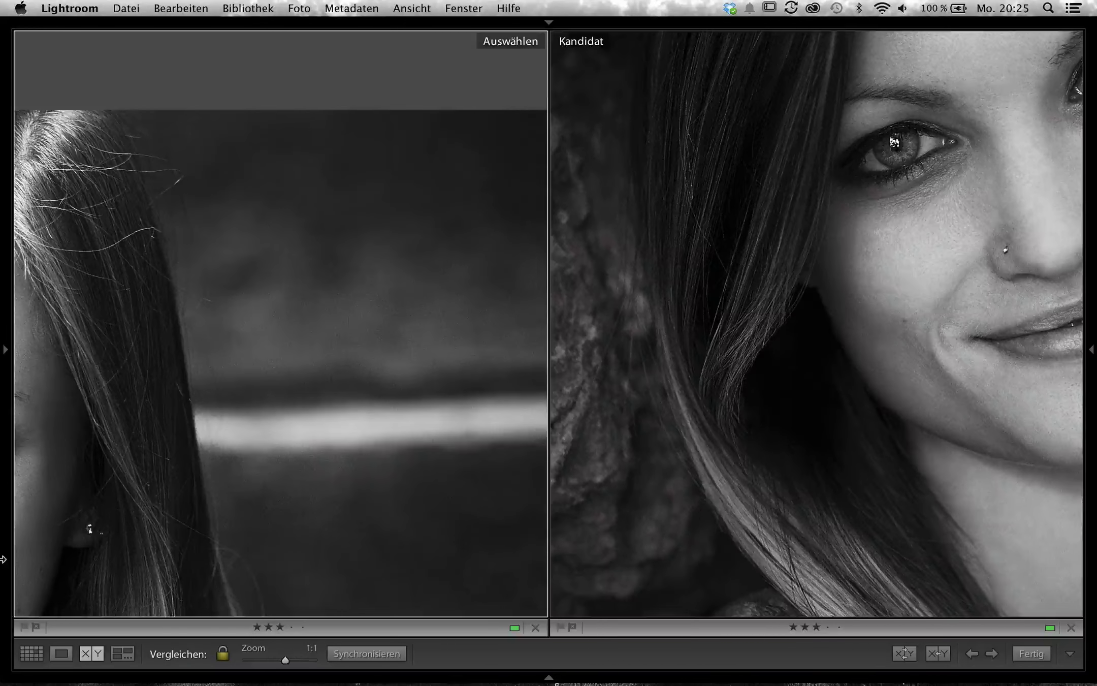
left_click(362, 655)
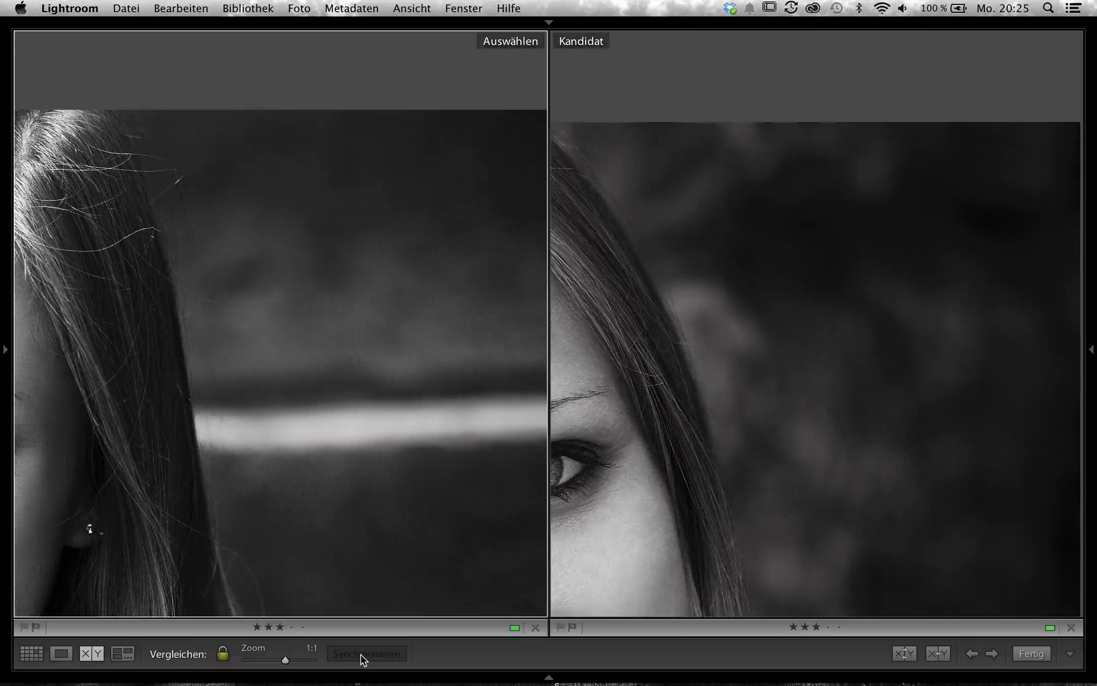
- Compare black-and-white portrait 14 with its colour original at 1:1, synchronised on the full face
key("g")
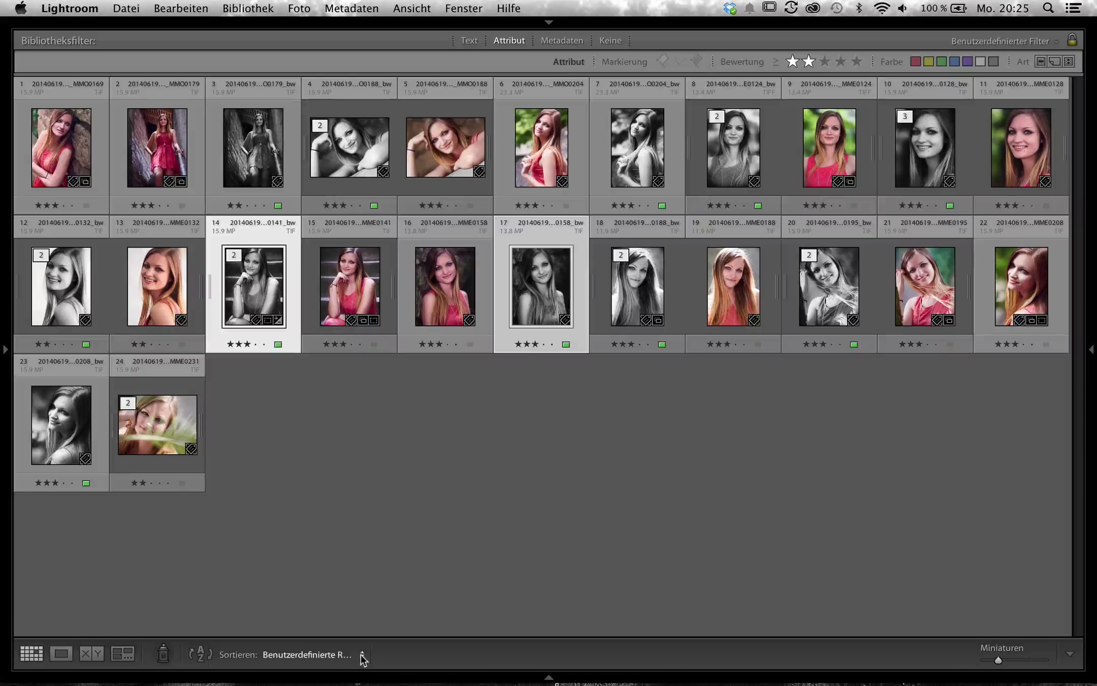
left_click(251, 275)
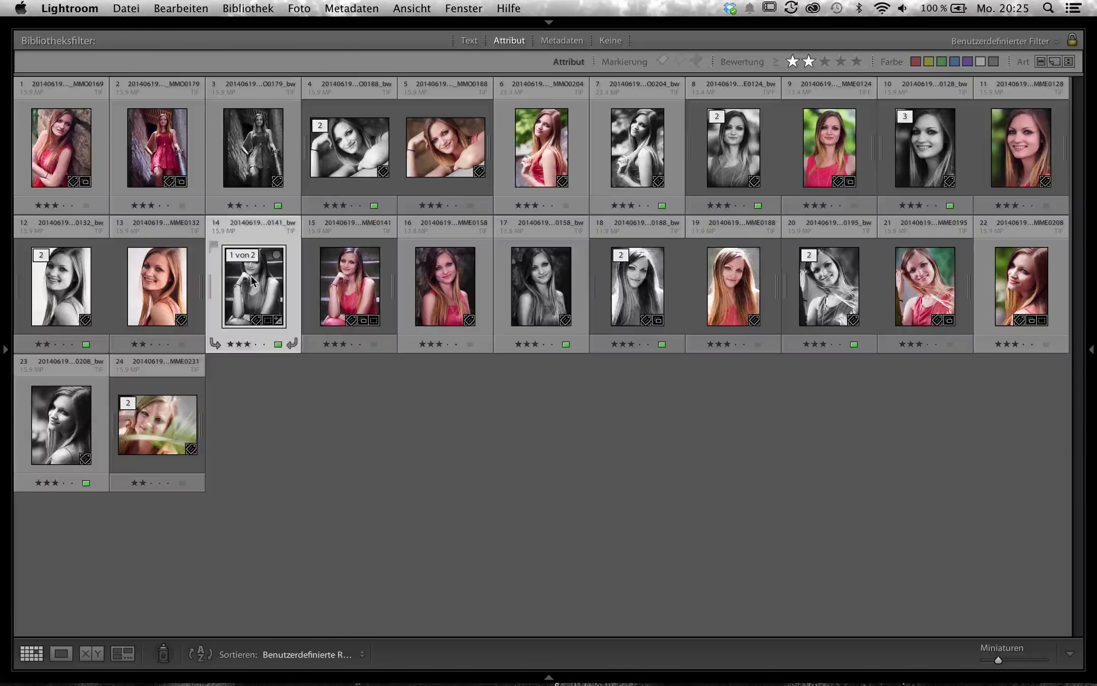
key("c")
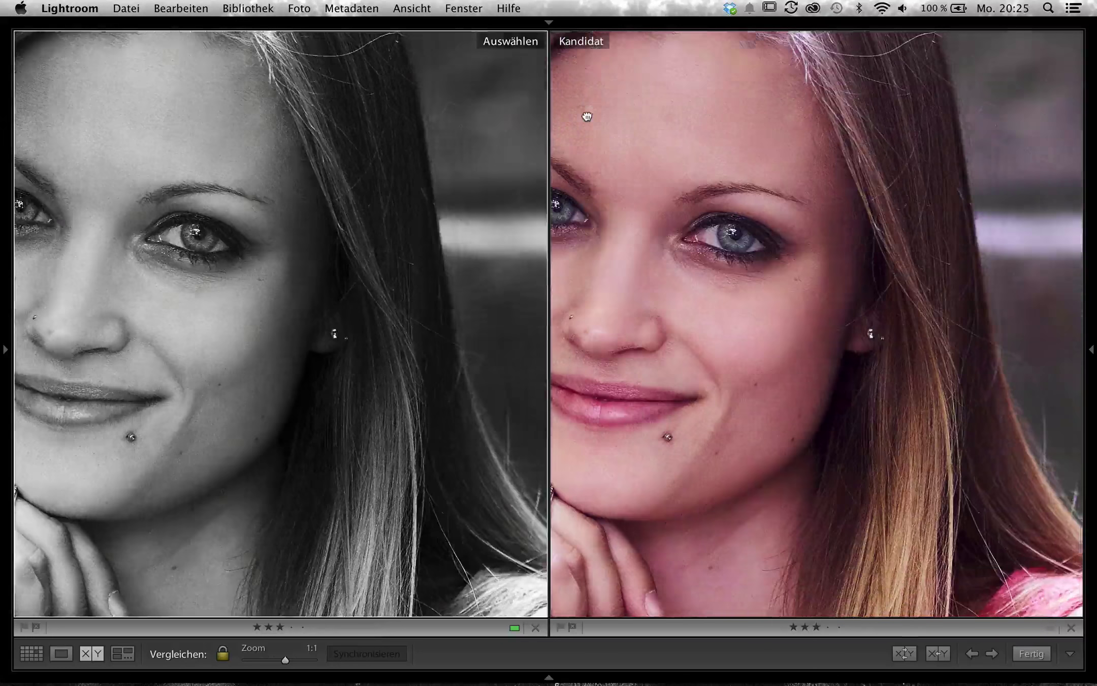
left_click_drag(304, 280, 465, 262)
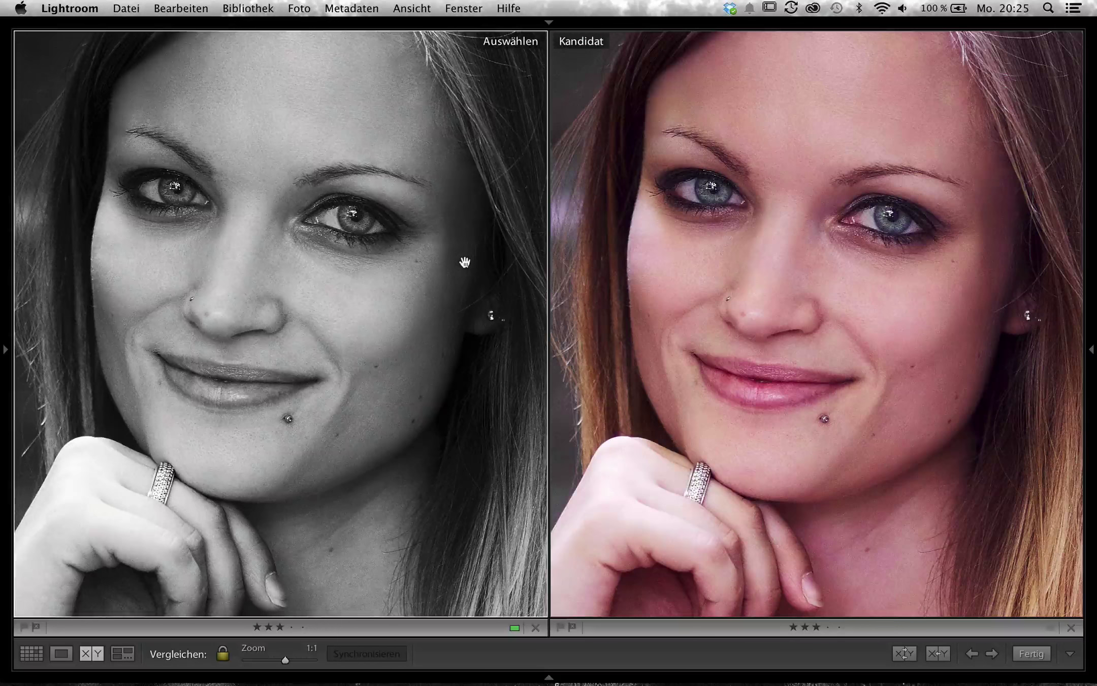
mouse_move(813, 320)
left_mouse_down()
mouse_move(690, 136)
mouse_move(507, 58)
left_mouse_up()
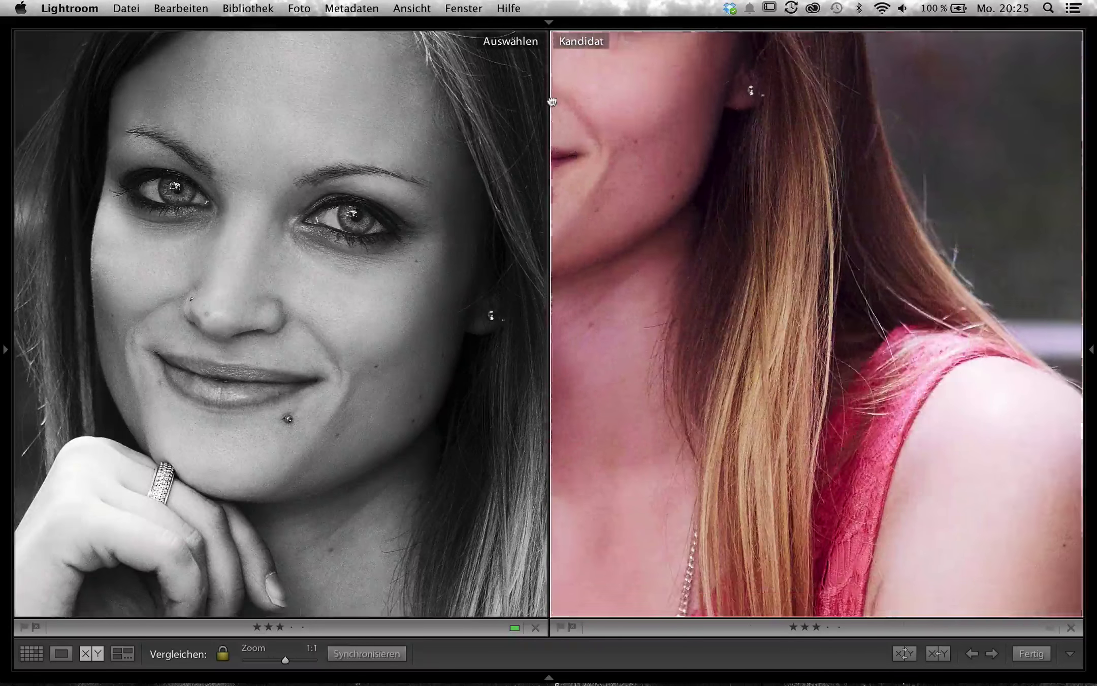
left_click(356, 655)
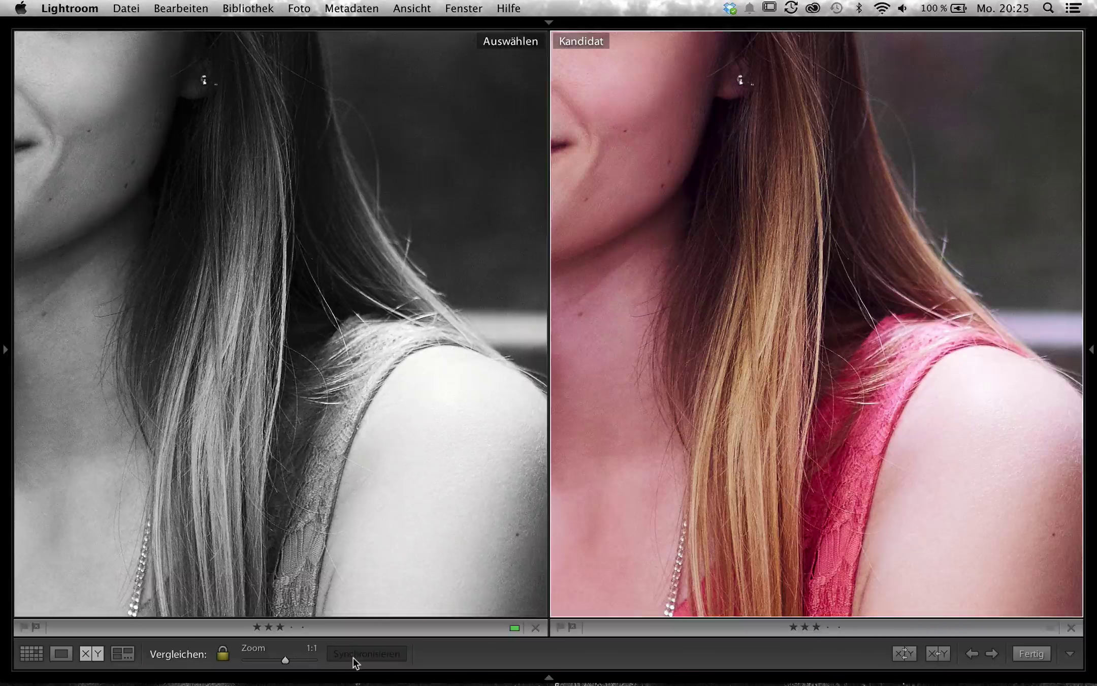
mouse_move(238, 368)
left_mouse_down()
mouse_move(460, 570)
mouse_move(532, 592)
left_mouse_up()
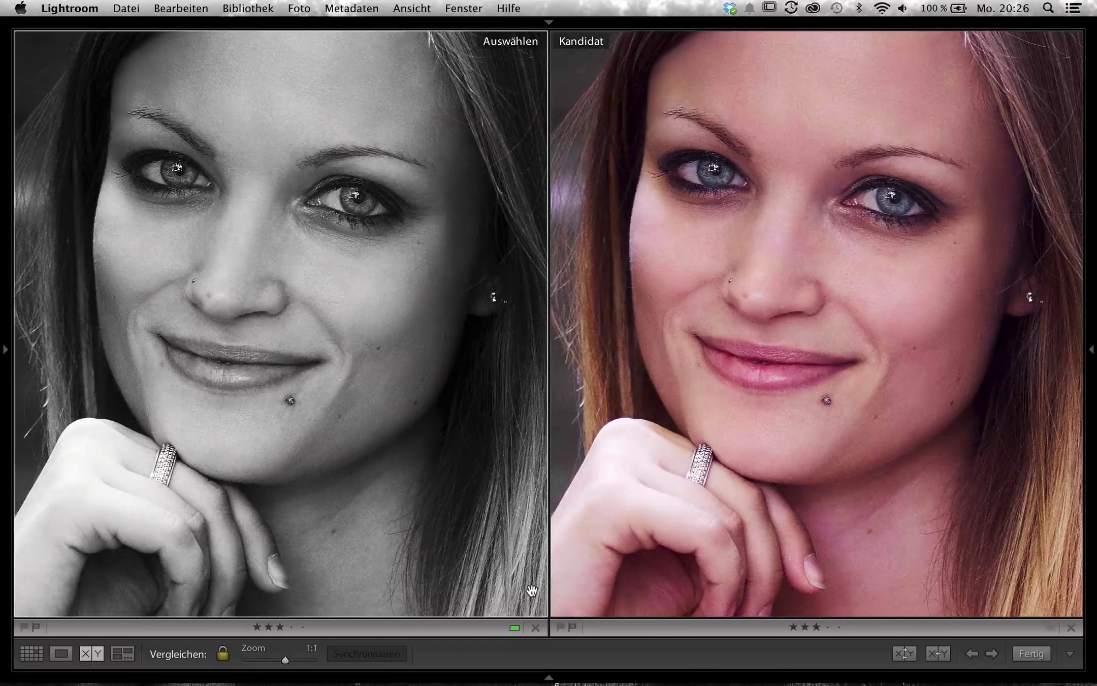
- Switch the black-and-white and colour comparison to full-screen mode with the Compare toolbar shown
key("t")
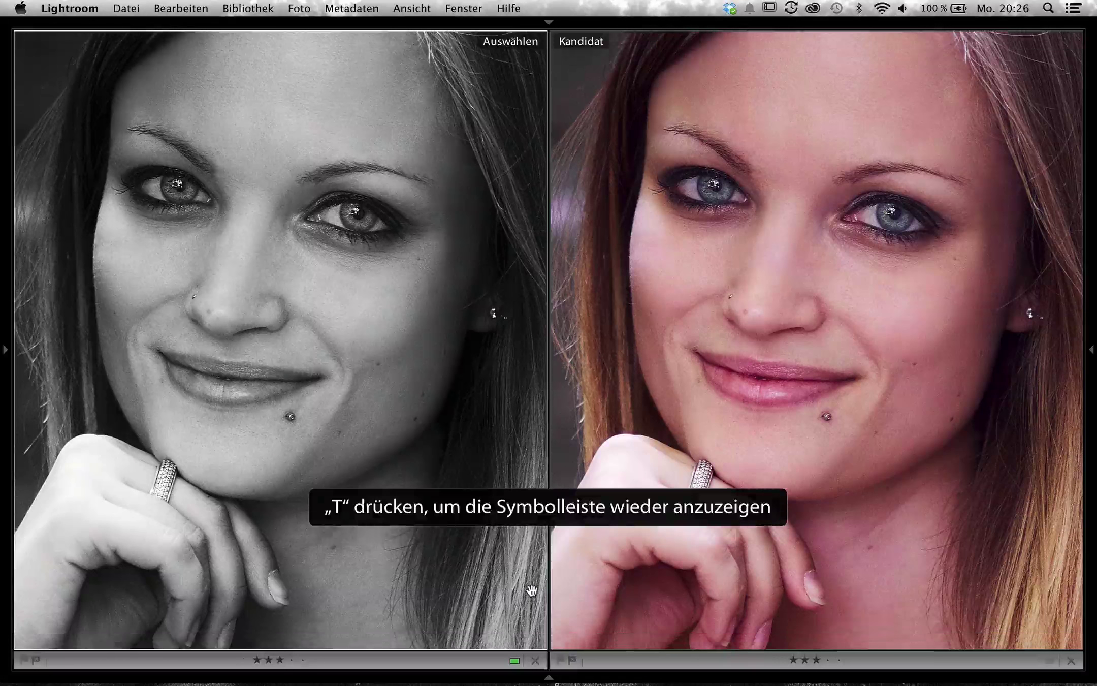
key("t")
key("t")
key("t")
key("t")
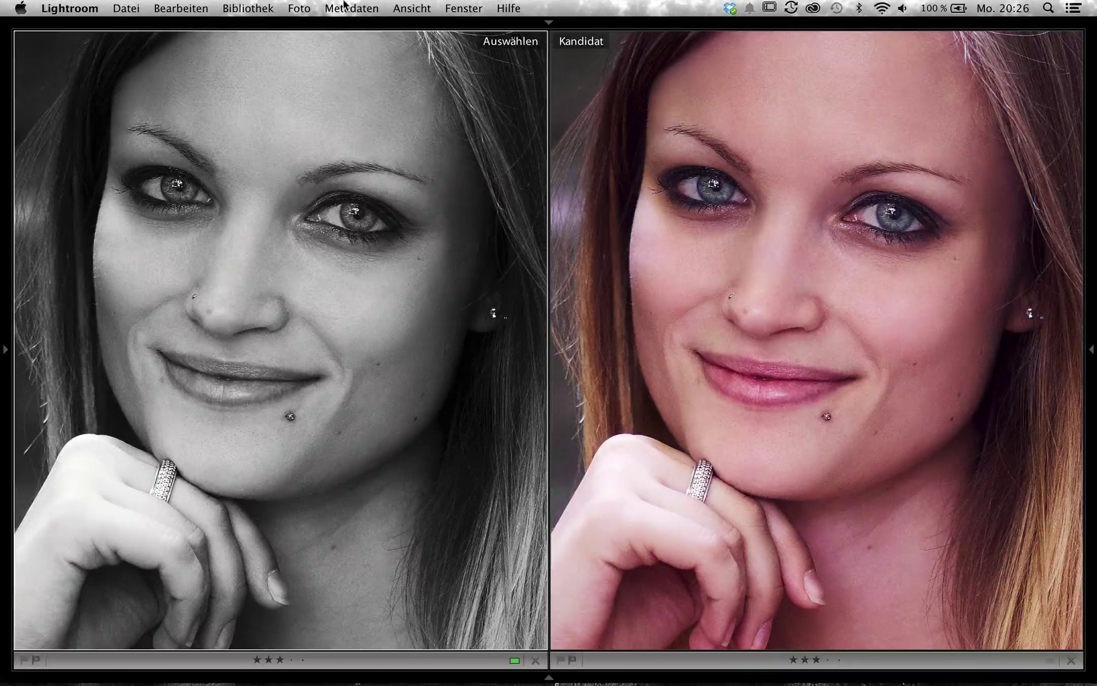
key("shift+f")
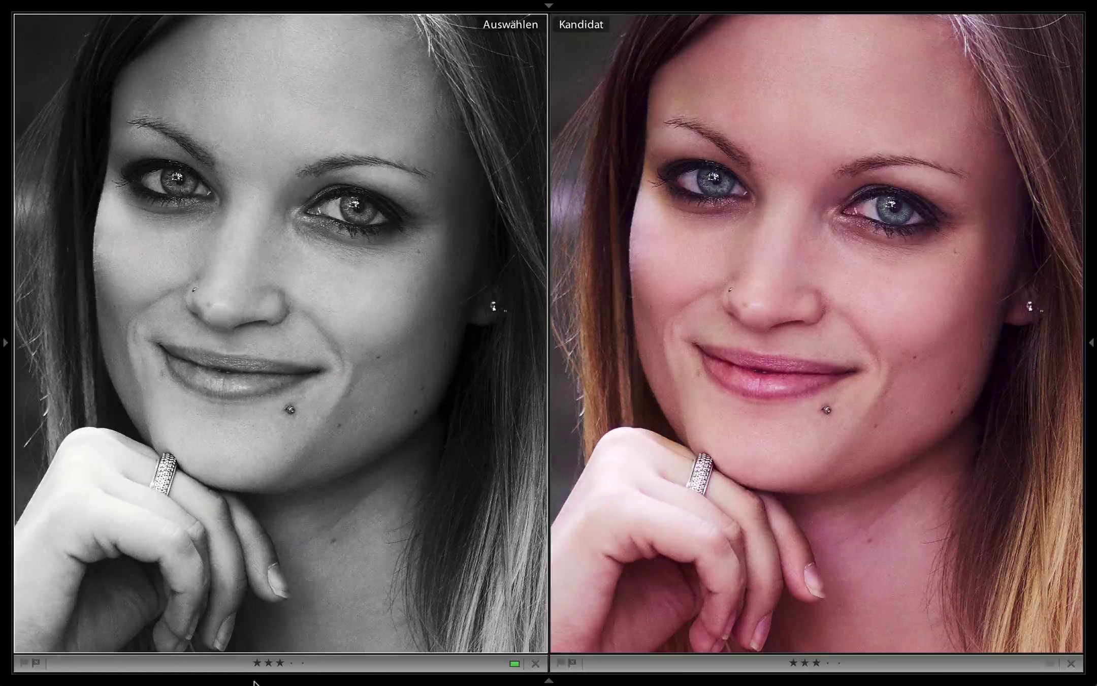
key("t")
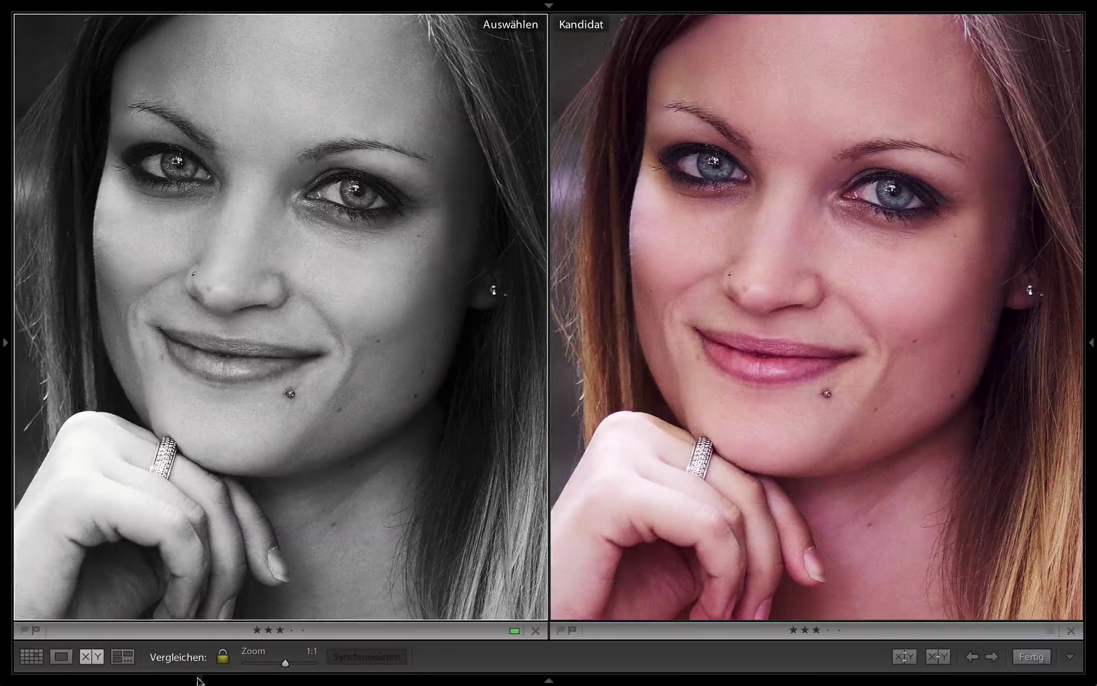
mouse_move(285, 663)
left_mouse_down()
mouse_move(269, 663)
mouse_move(286, 663)
left_mouse_up()
left_click(349, 359)
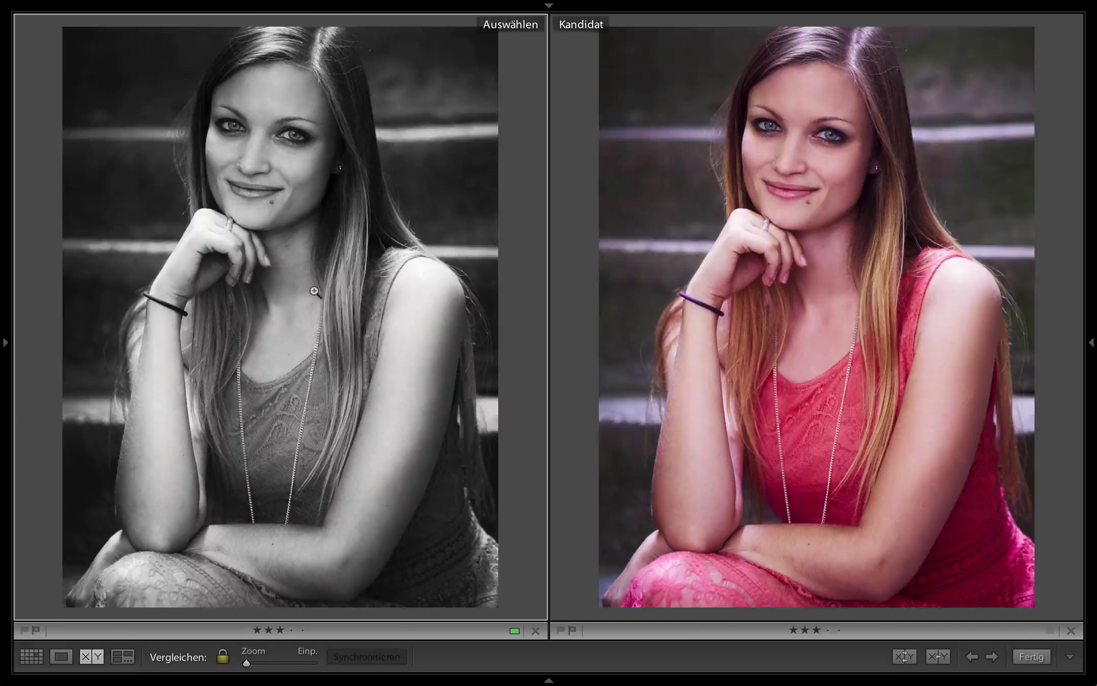
left_click(294, 162)
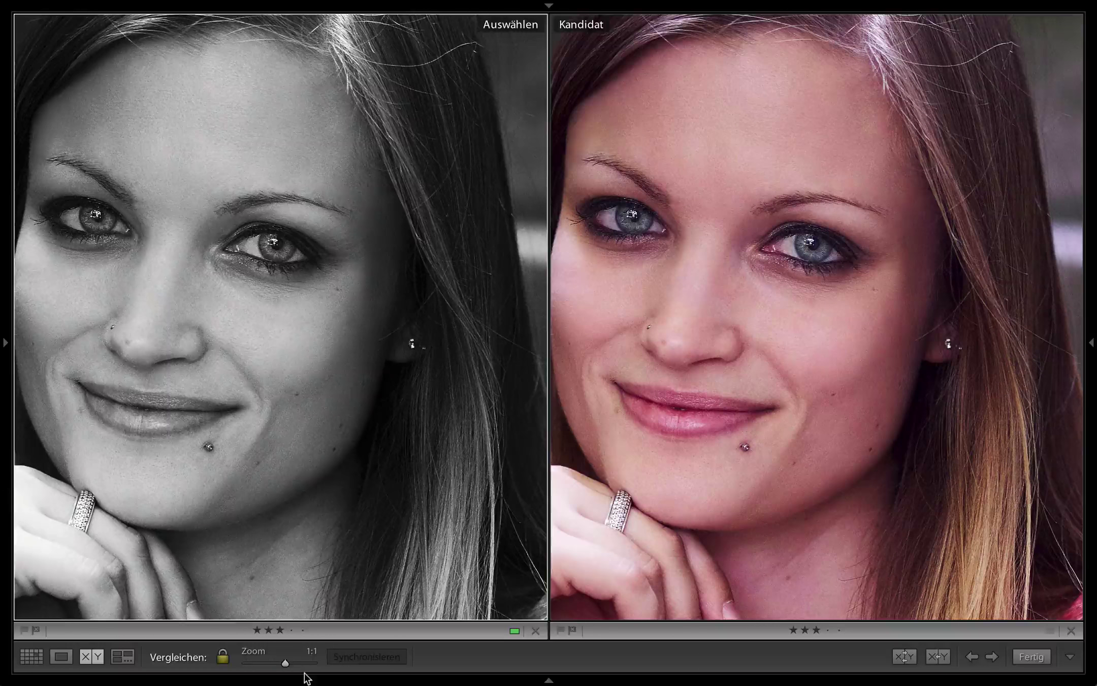
left_click(280, 415)
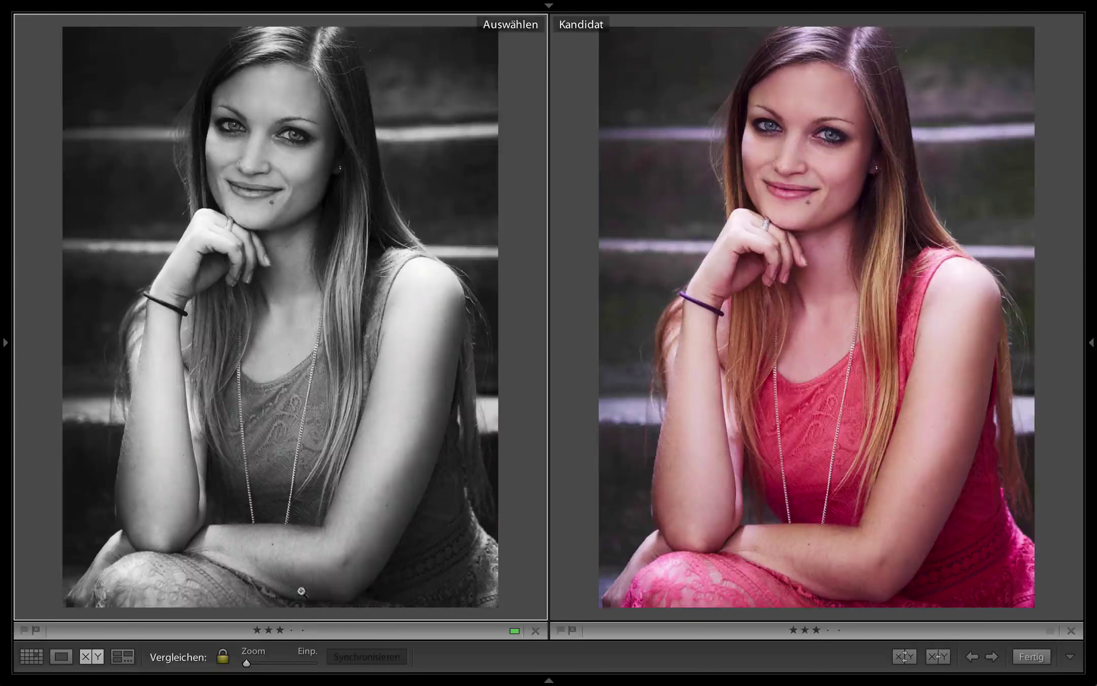
left_click(248, 663)
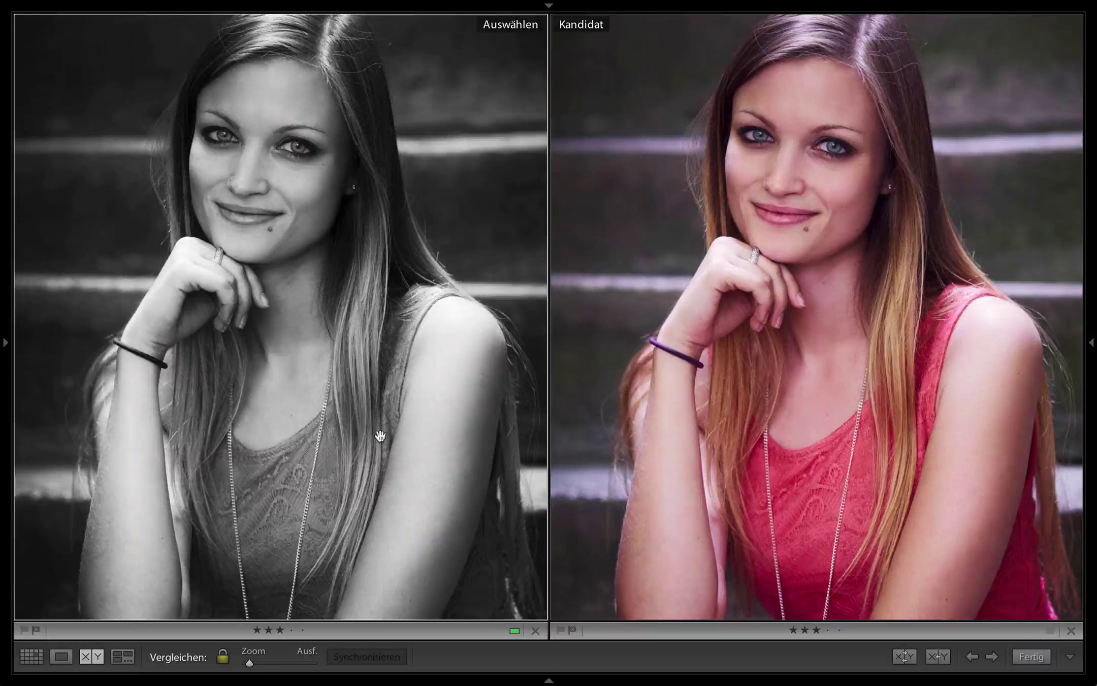
left_click(300, 144)
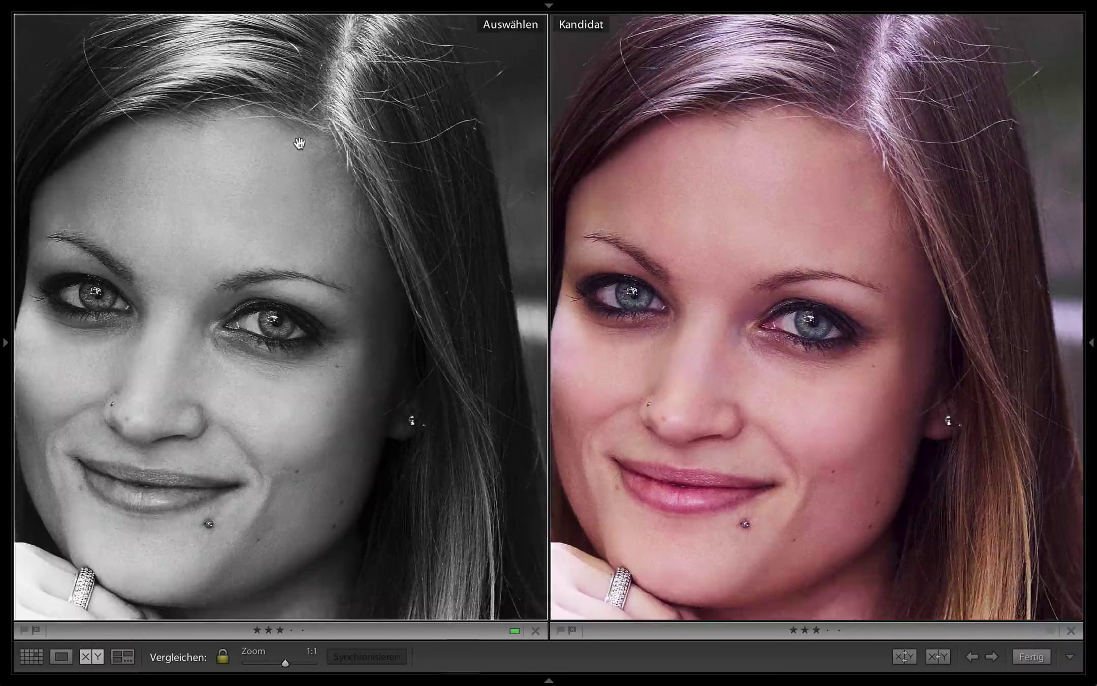
left_click(300, 143)
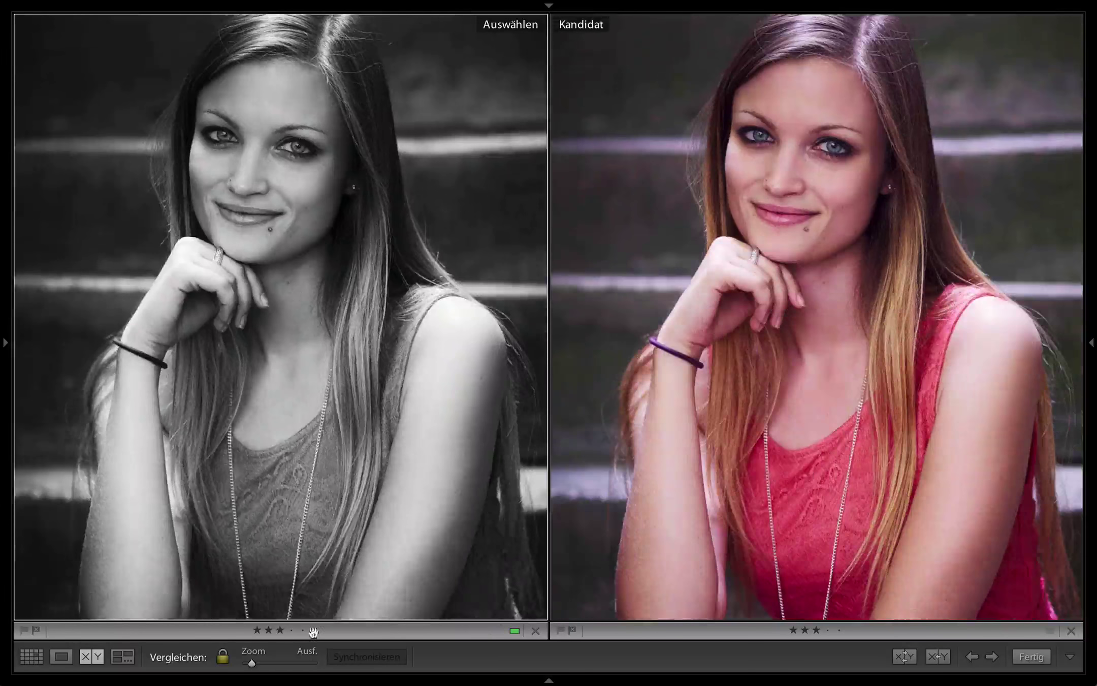
left_click(288, 148)
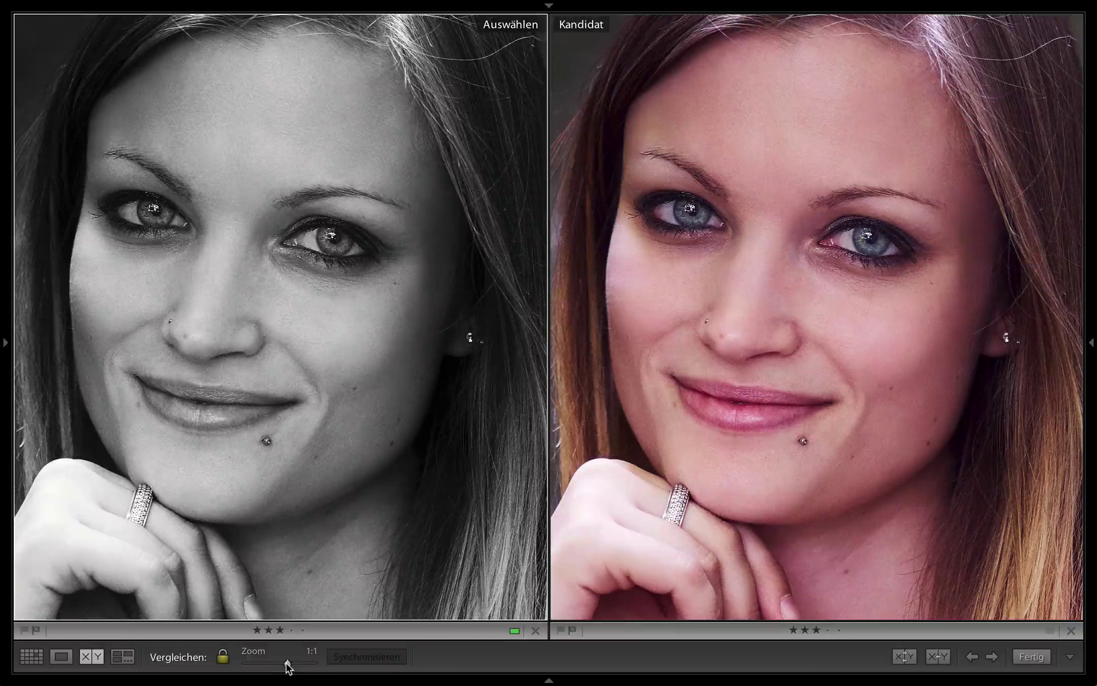
left_click_drag(284, 662, 290, 662)
left_click(295, 490)
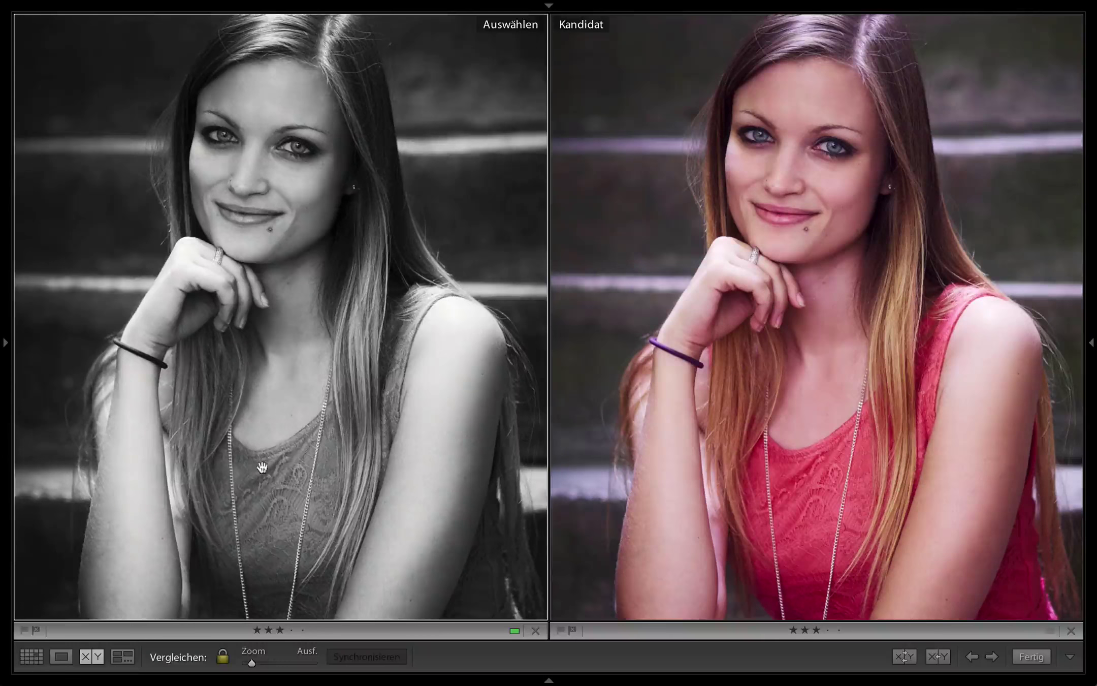
left_click_drag(251, 663, 285, 662)
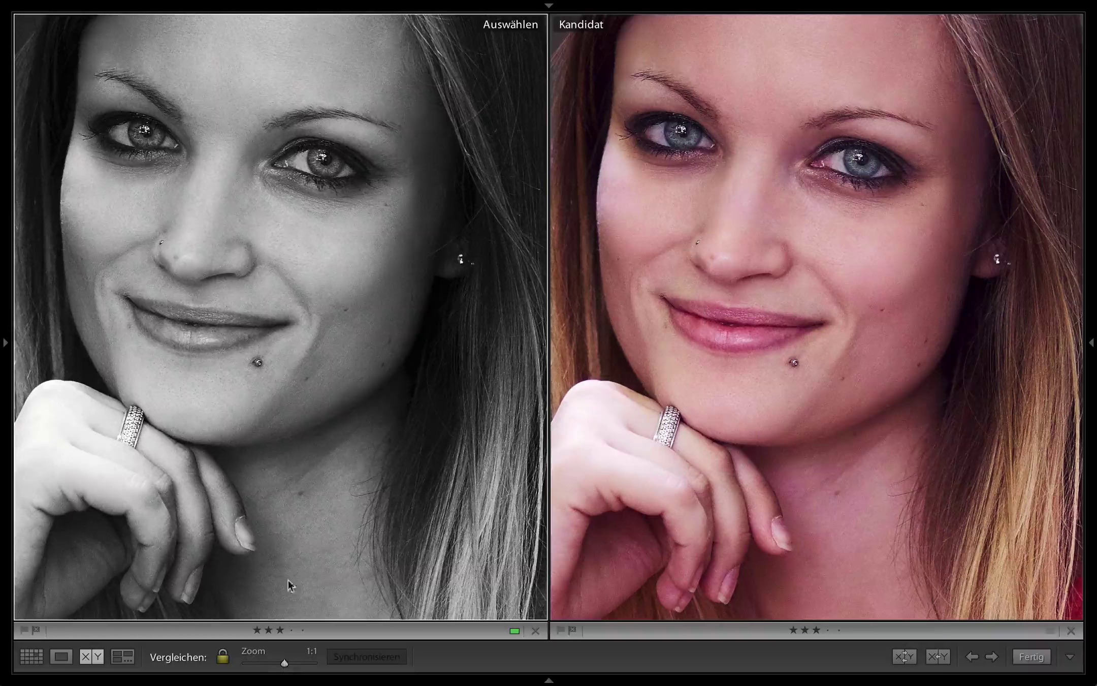
left_click(346, 163)
left_click(308, 141)
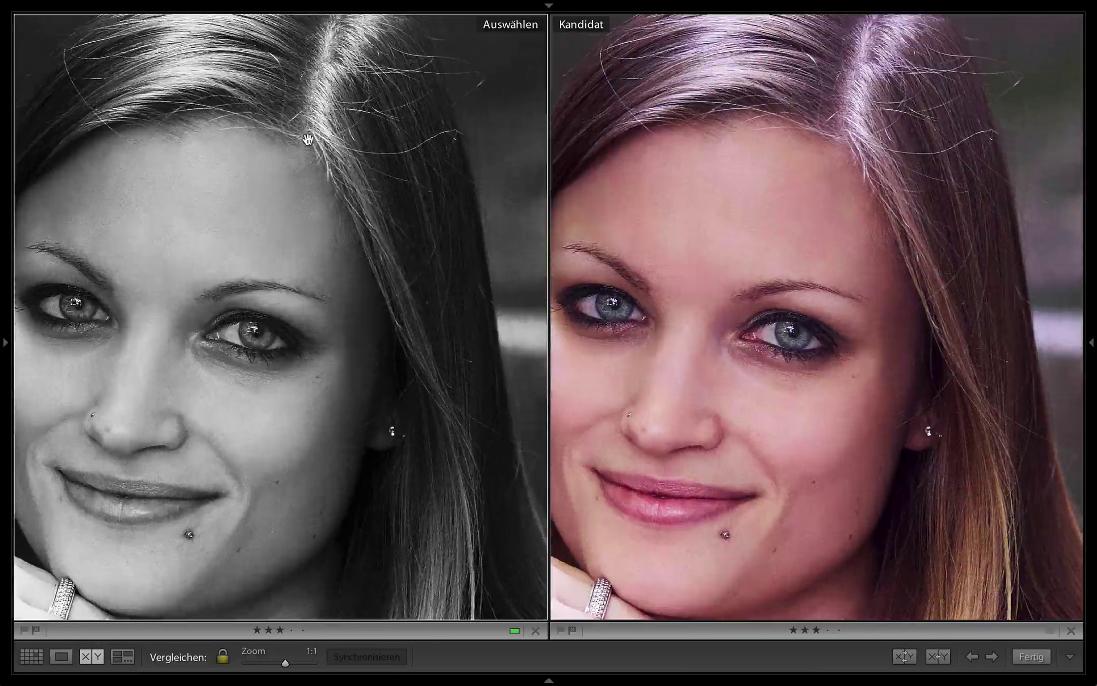
left_click(289, 226)
left_click(288, 226)
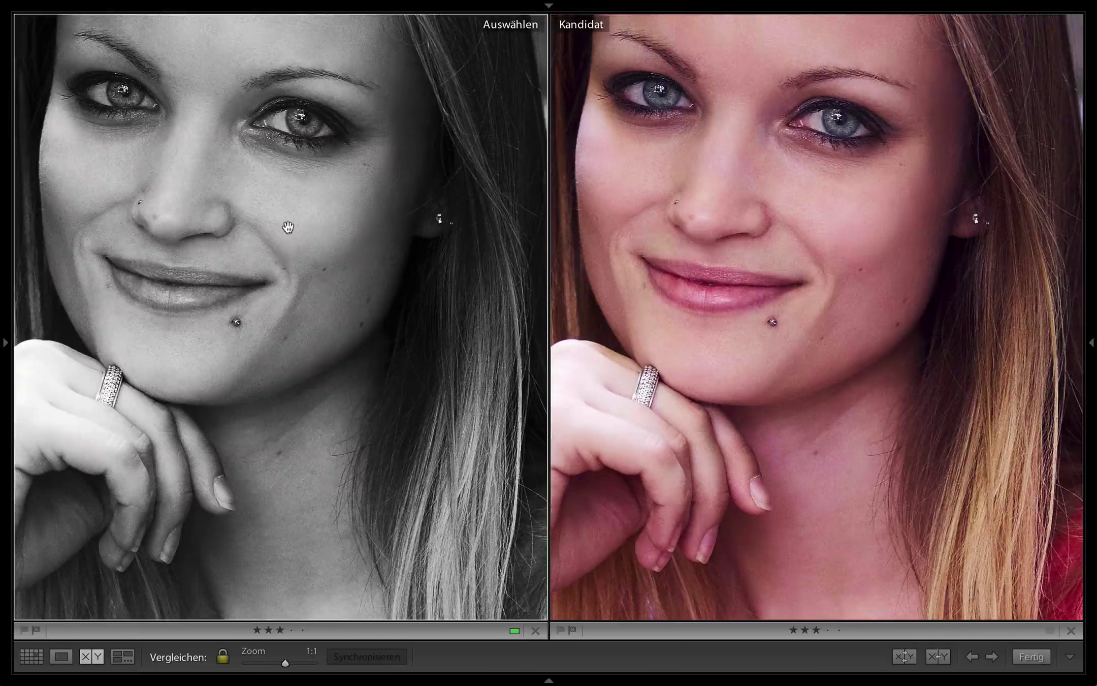
left_click(314, 418)
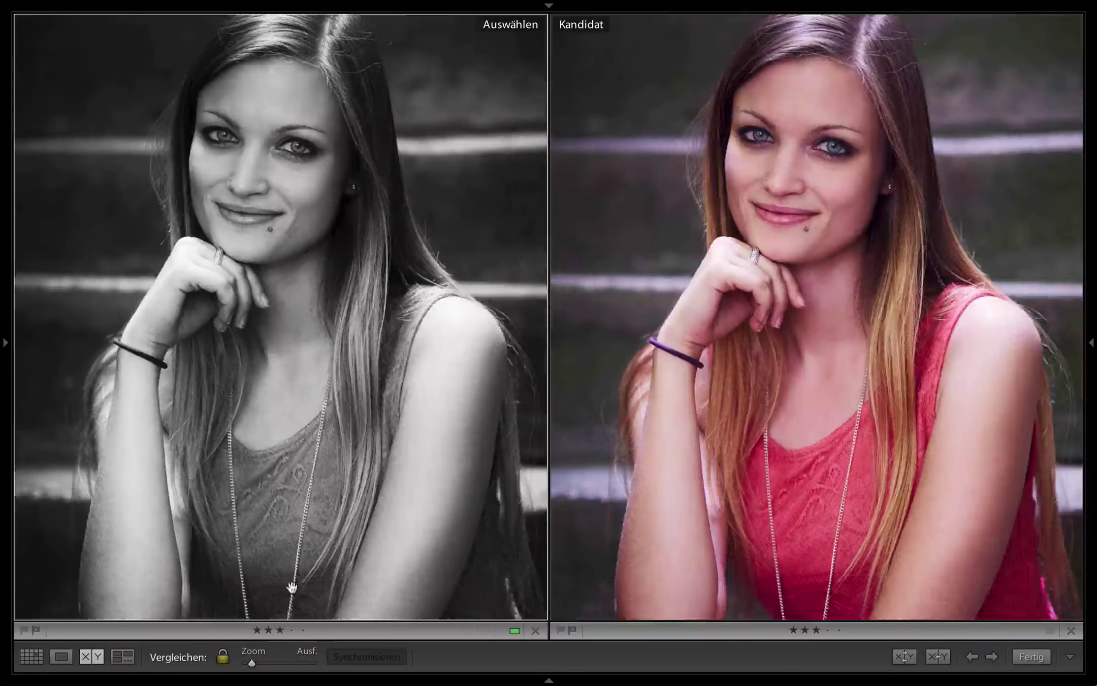
mouse_move(254, 663)
left_mouse_down()
mouse_move(275, 663)
mouse_move(252, 662)
left_mouse_up()
left_click_drag(300, 358, 298, 319)
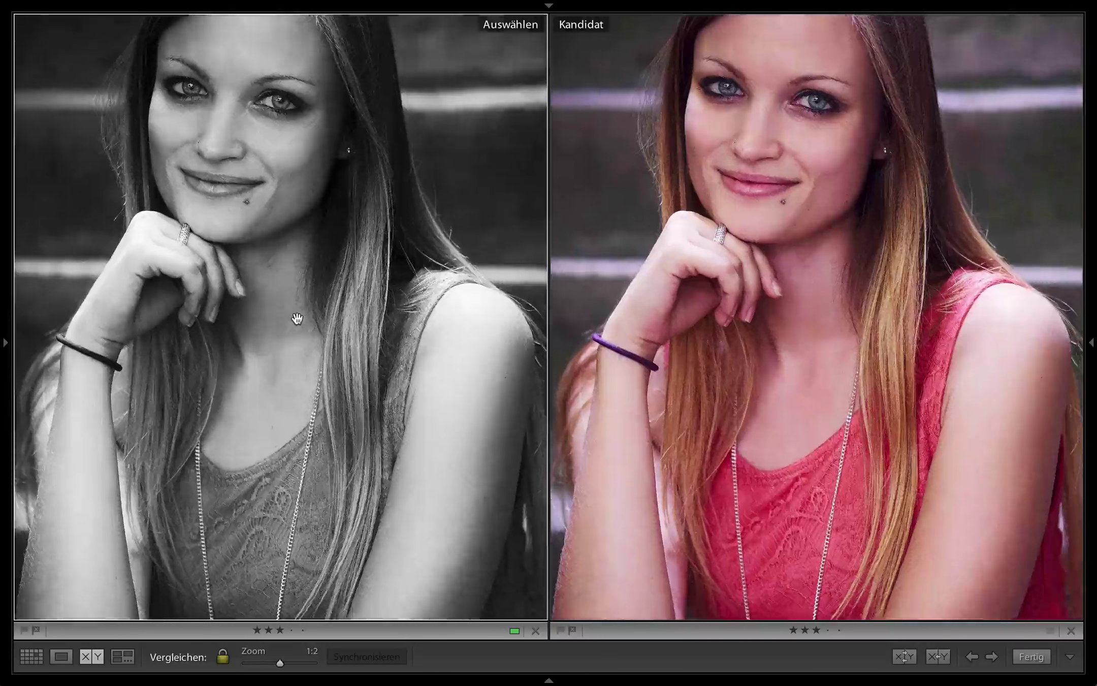
left_click_drag(297, 318, 300, 559)
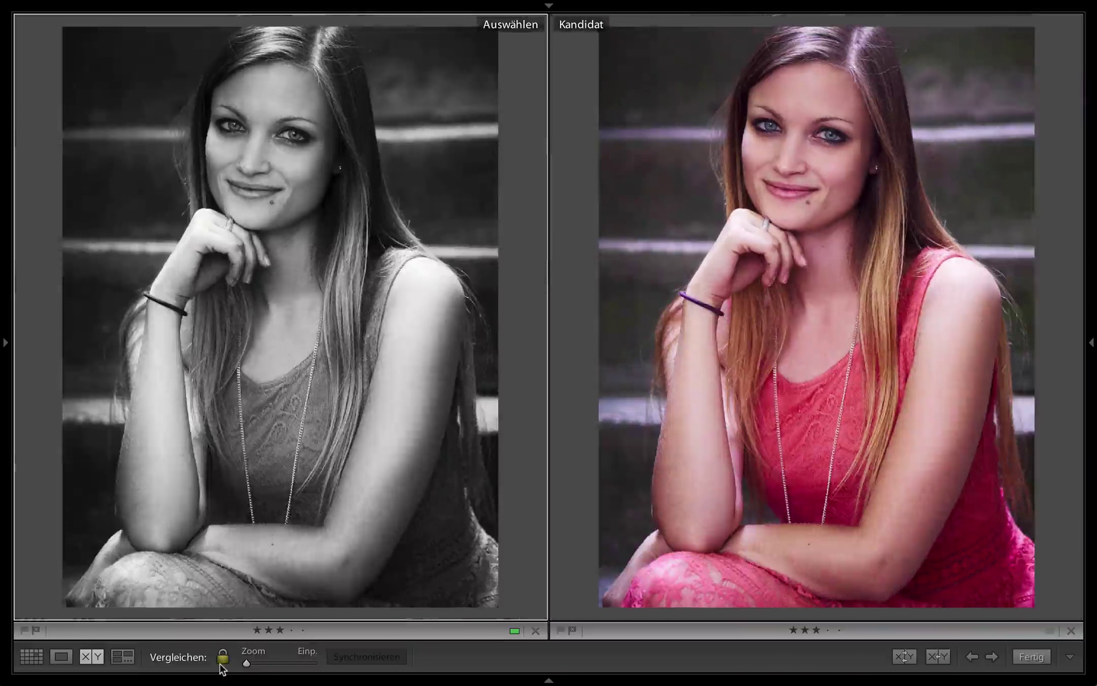
left_click_drag(250, 663, 286, 662)
left_click(220, 234)
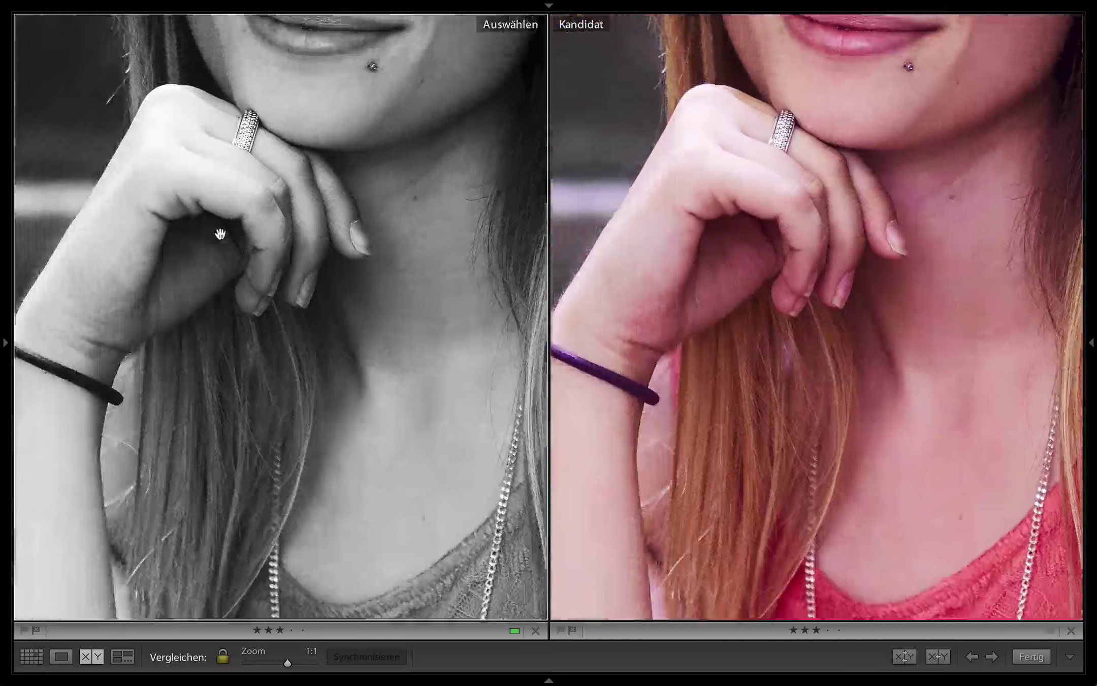
scroll(220, 234, "up", 5)
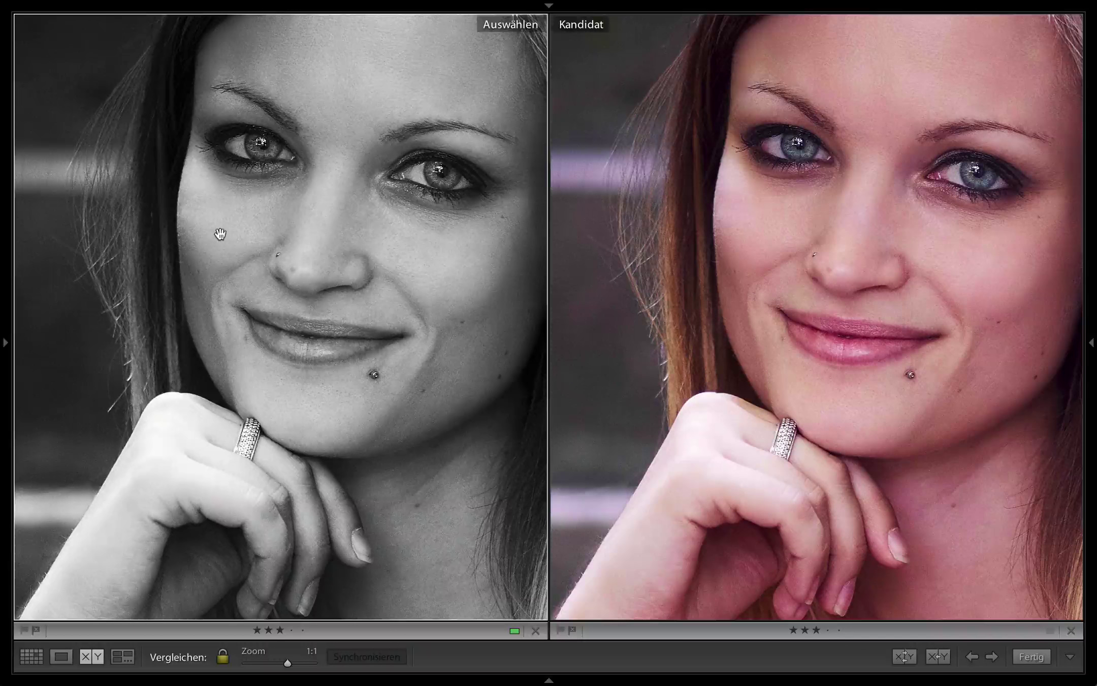
left_click(225, 42)
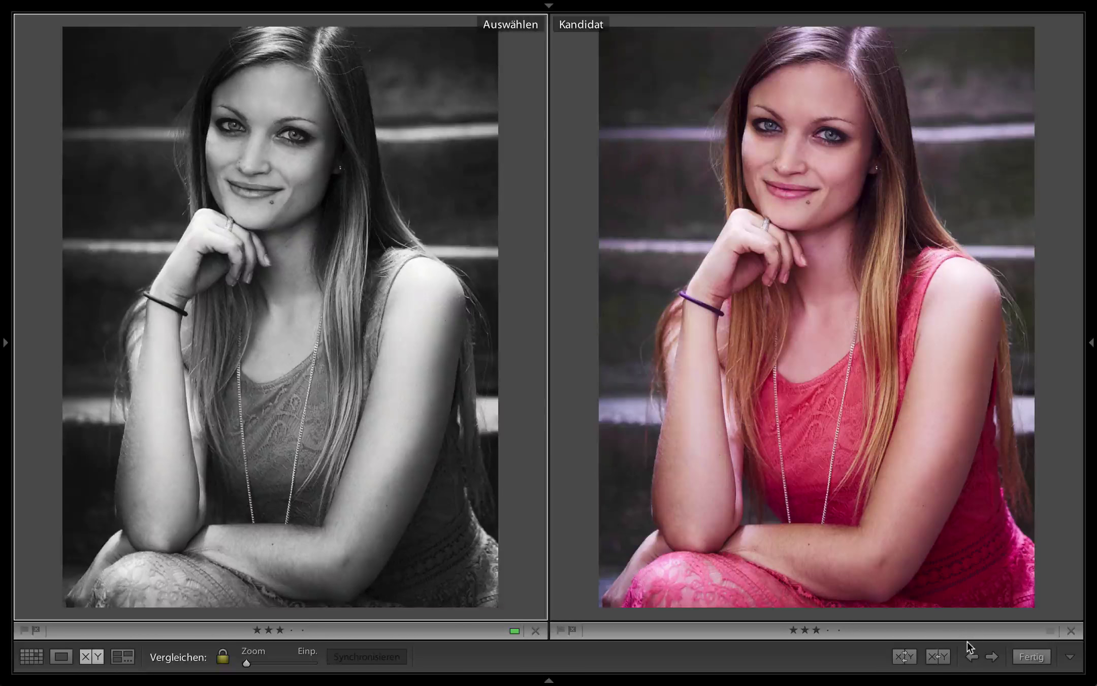
- Hide the comparison toolbar and show the filmstrip of the 24 filtered portraits with F6
key("t")
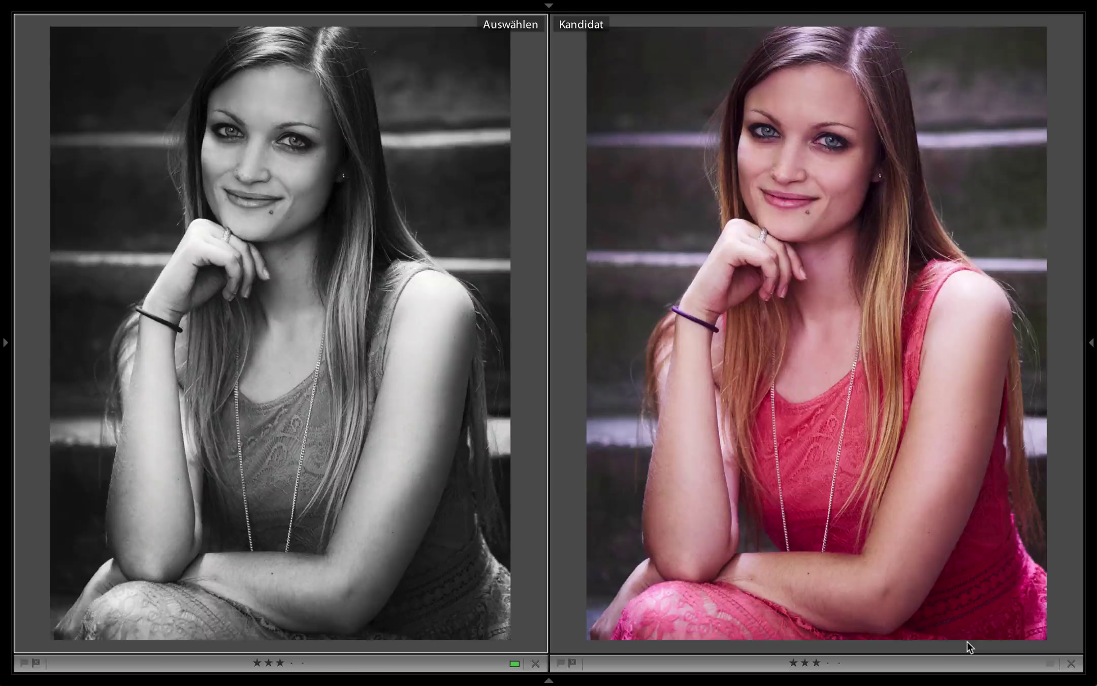
key("F6")
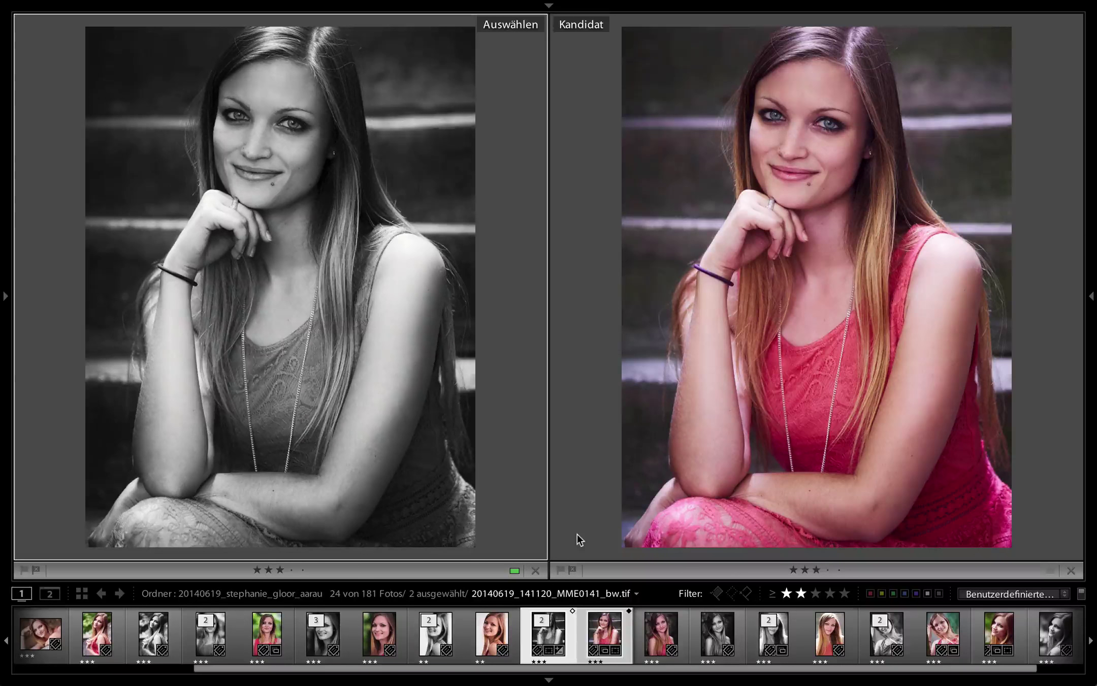
- Step the comparison candidate forward four photos and back one to try other portraits
key("Right")
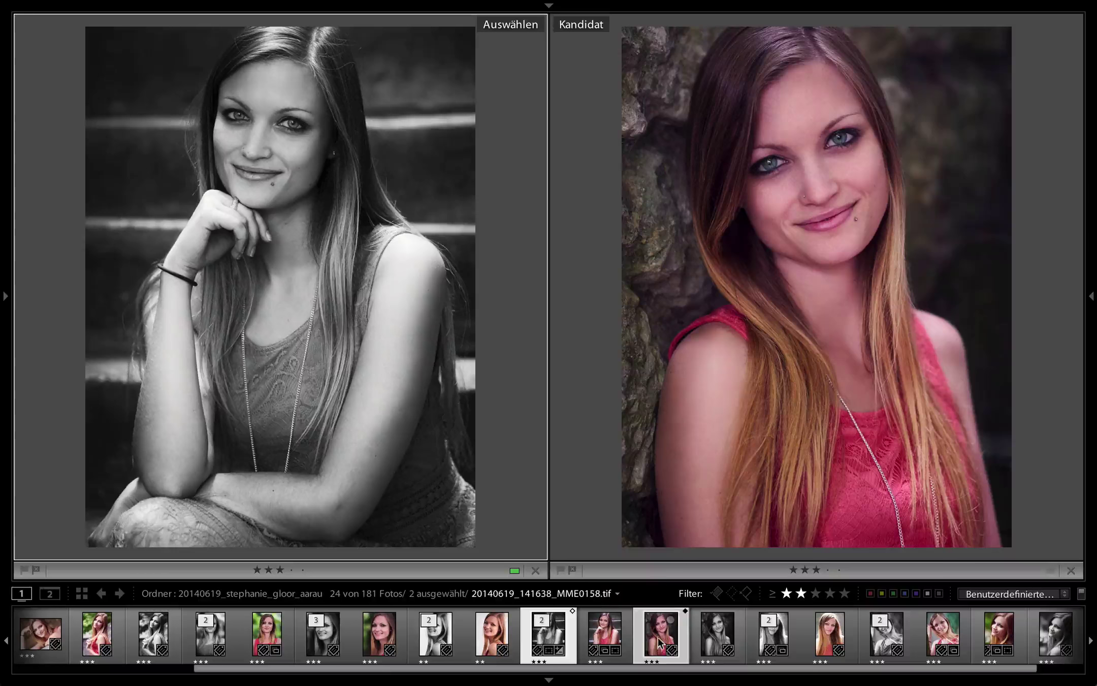
key("Right")
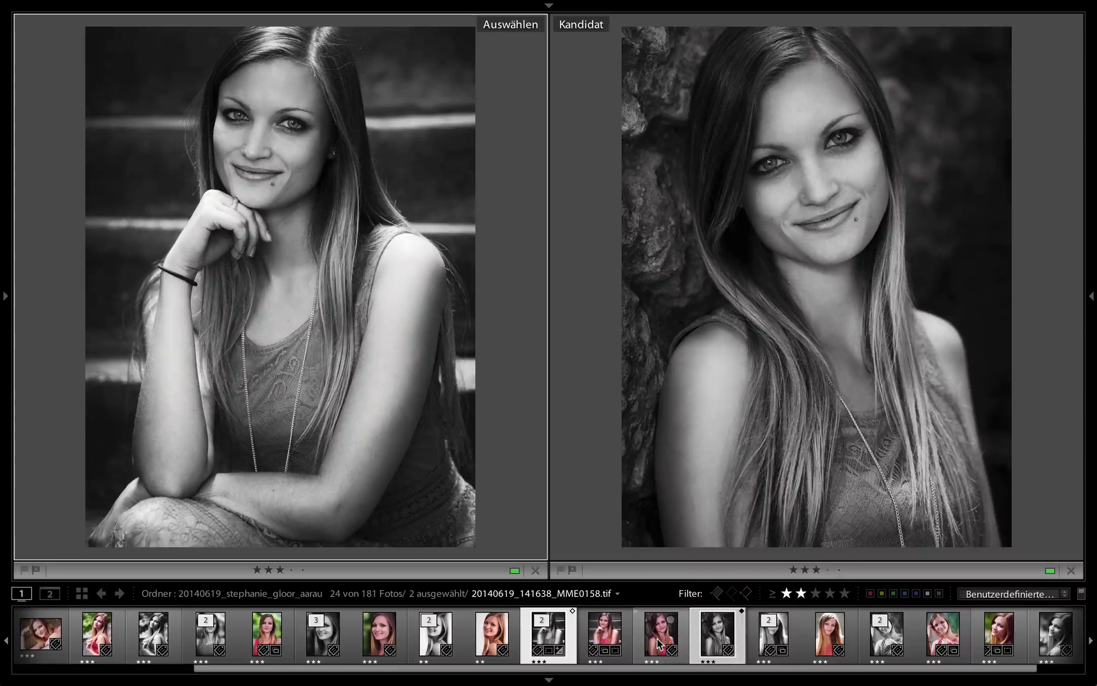
key("Right")
key("Right")
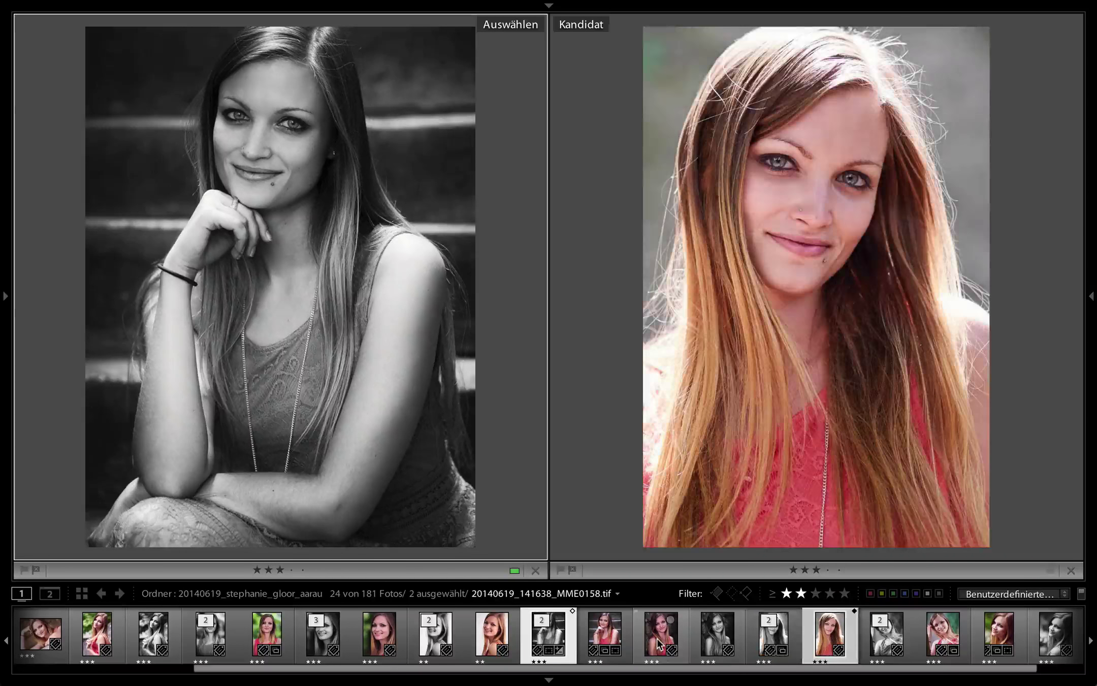
key("Right")
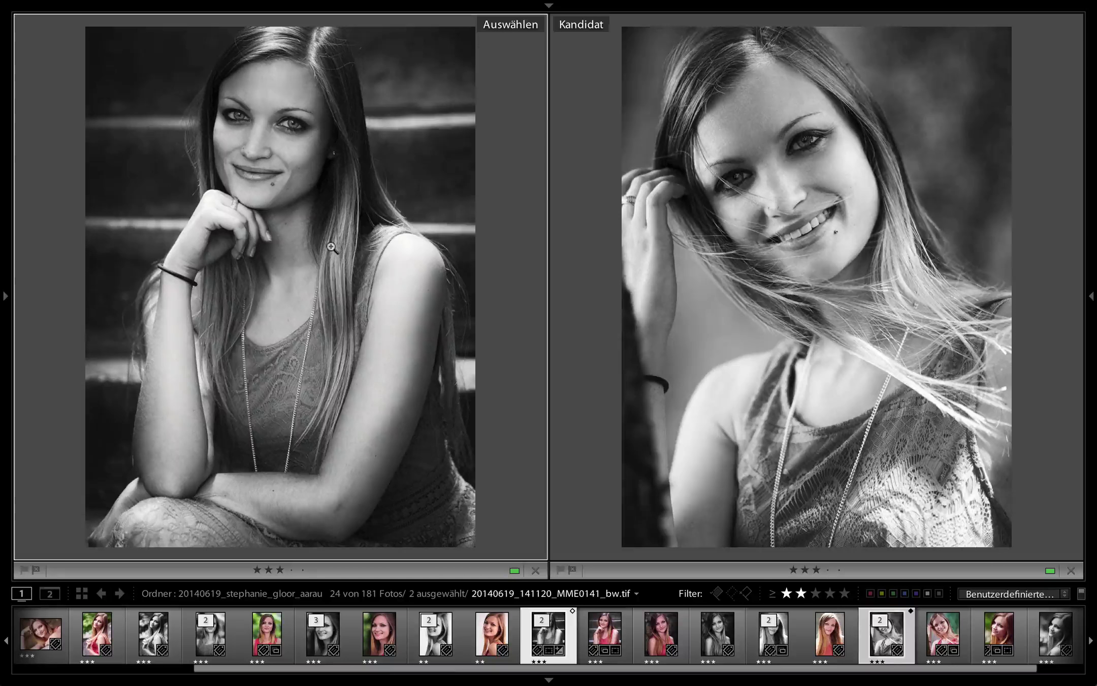
key("Left")
key("Left")
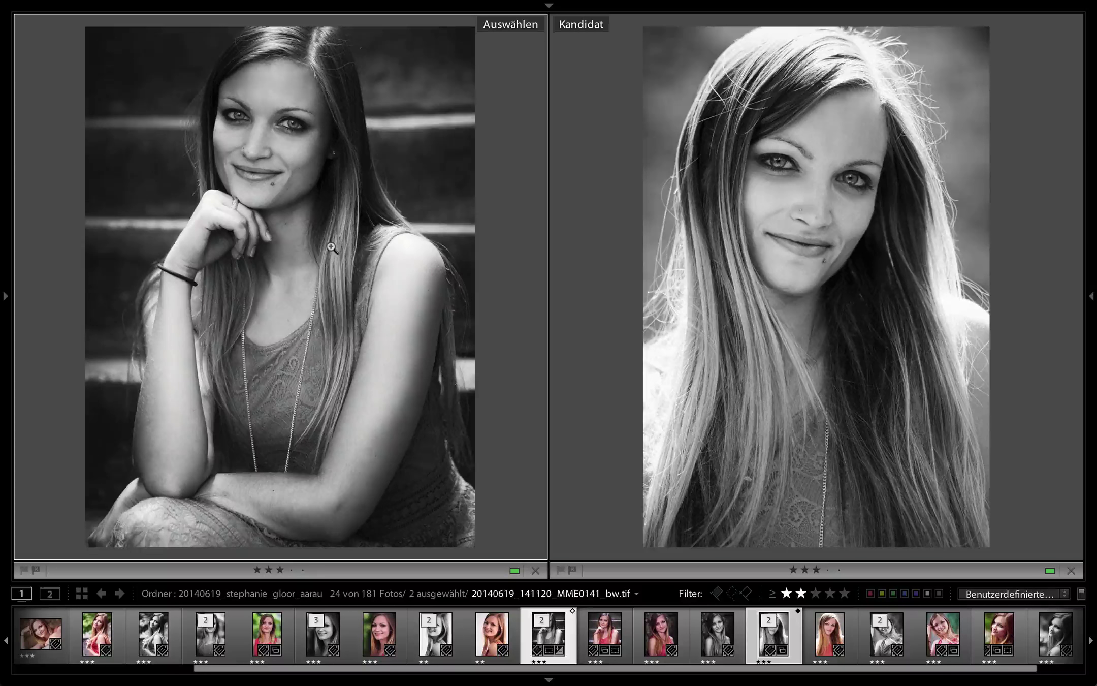
- Swap the select and candidate photos back and forth repeatedly
key("Up")
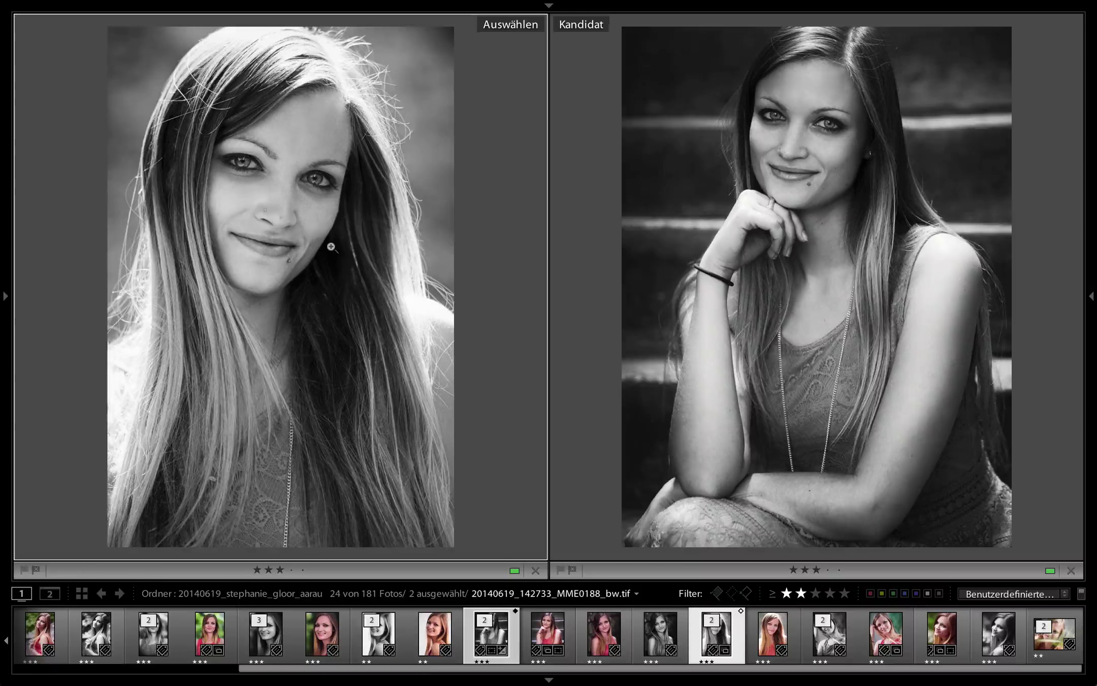
key("Up")
key("Up")
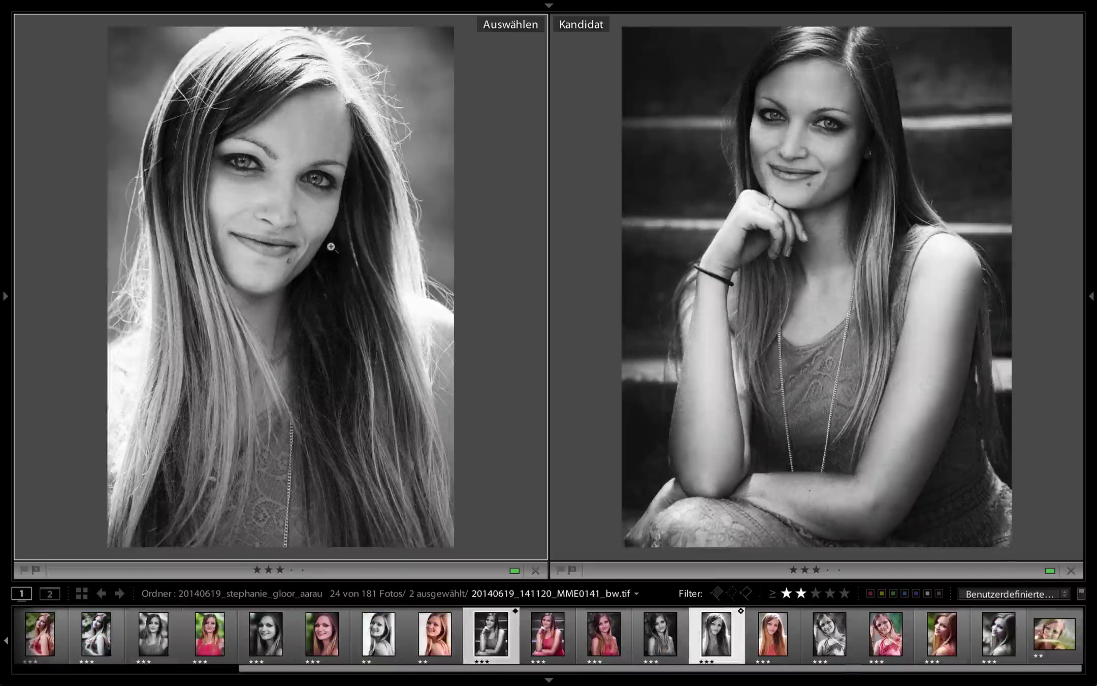
key("Up")
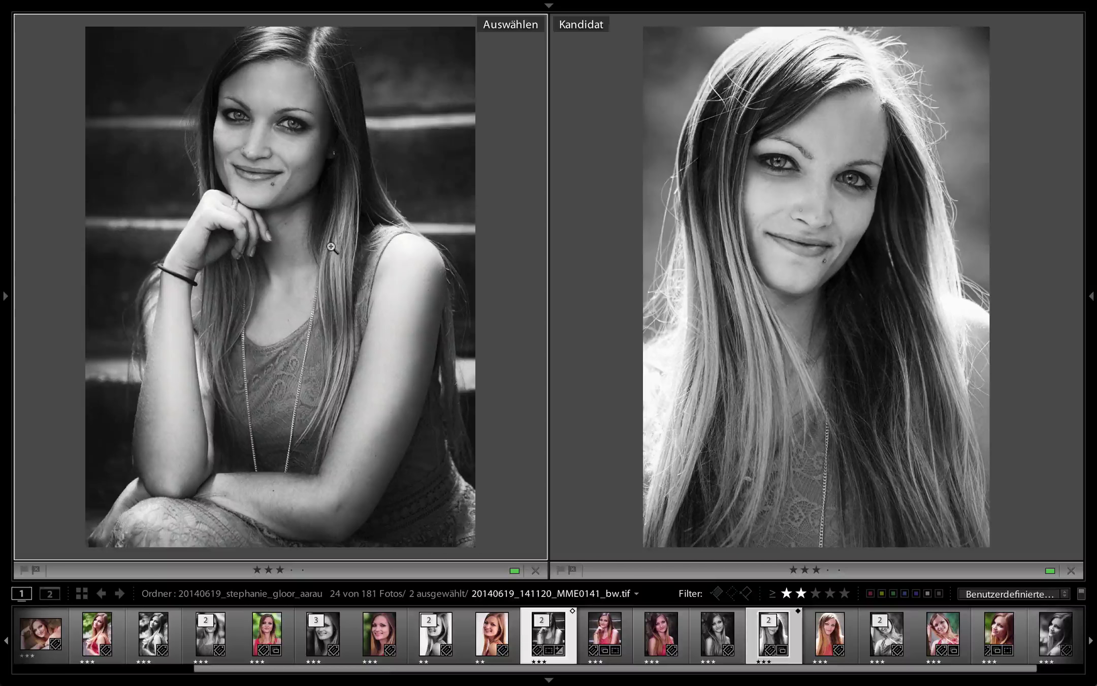
key("Up")
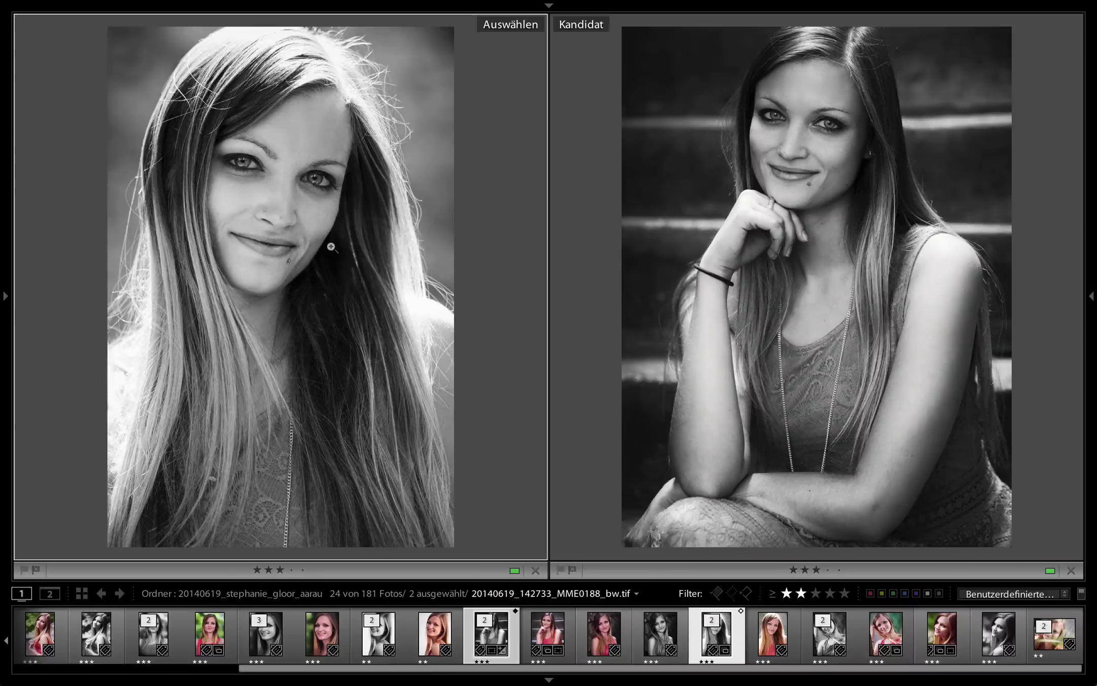
key("Up")
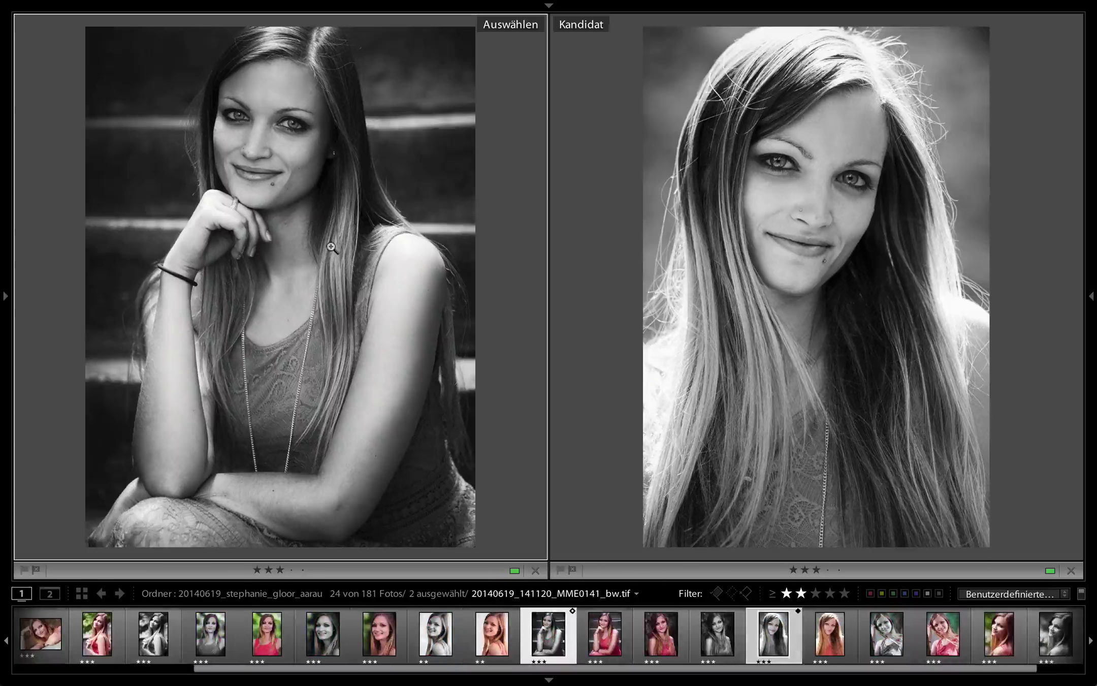
key("Up")
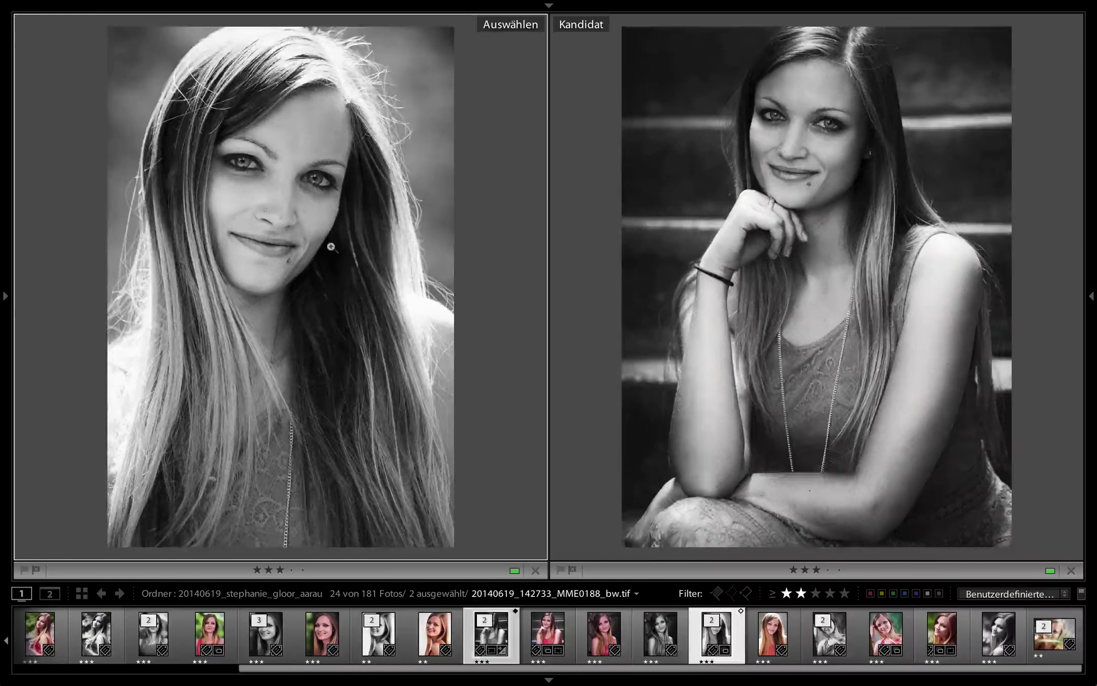
key("Up")
key("Up")
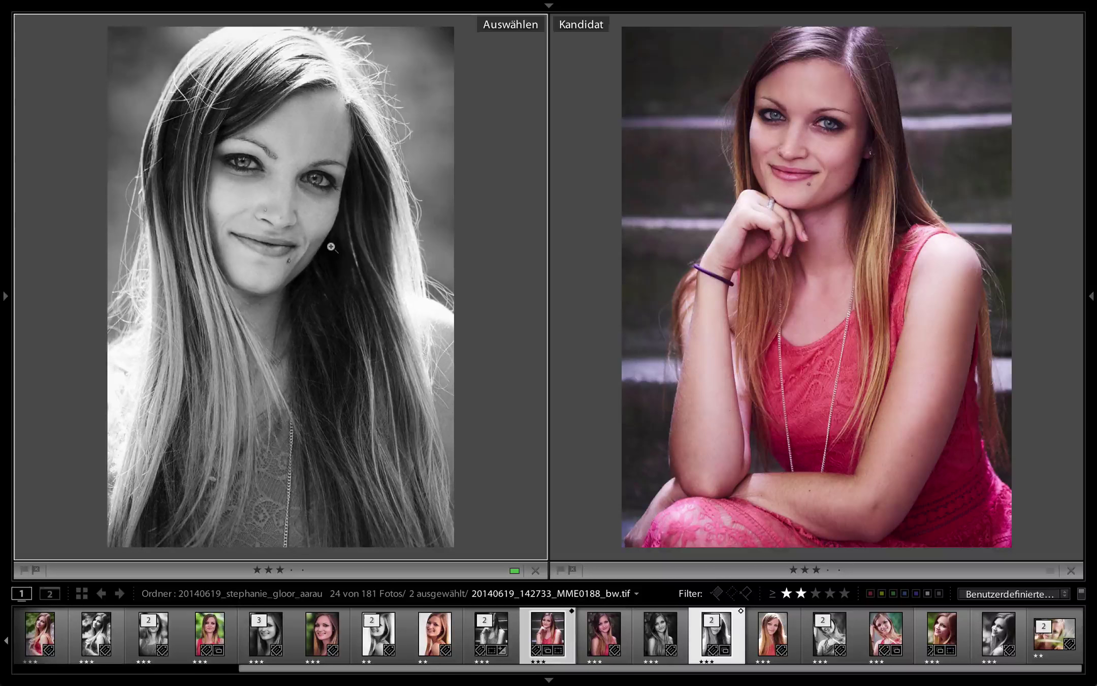
- Advance the candidate through the next three photos, alternating black-and-white and colour
key("Right")
key("Right")
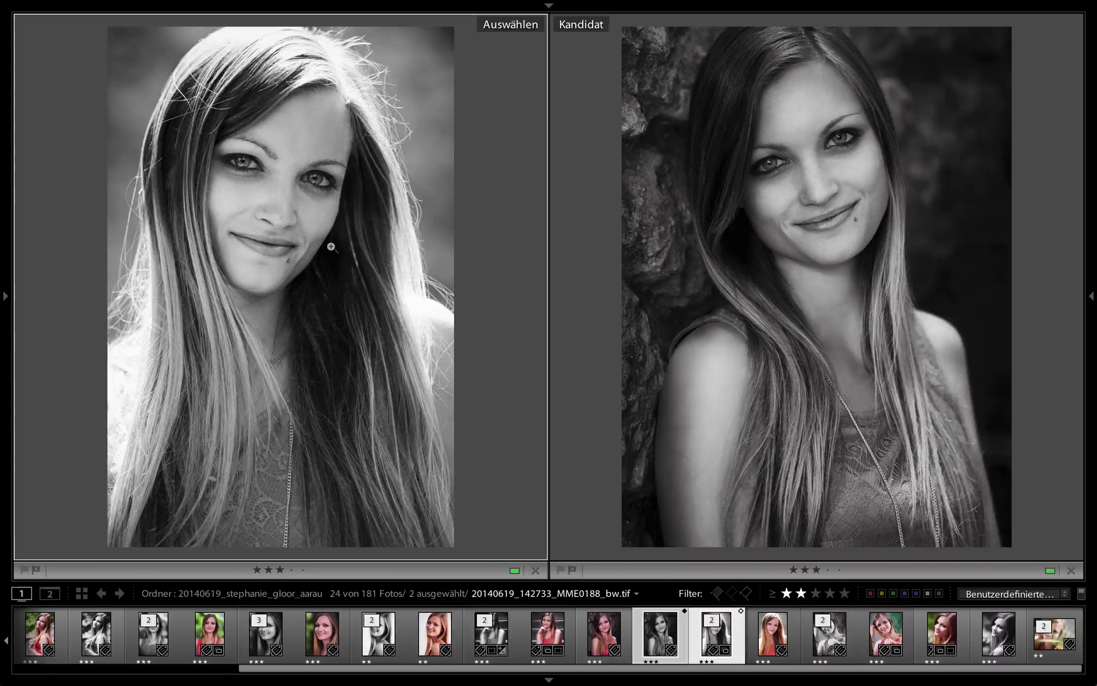
key("Right")
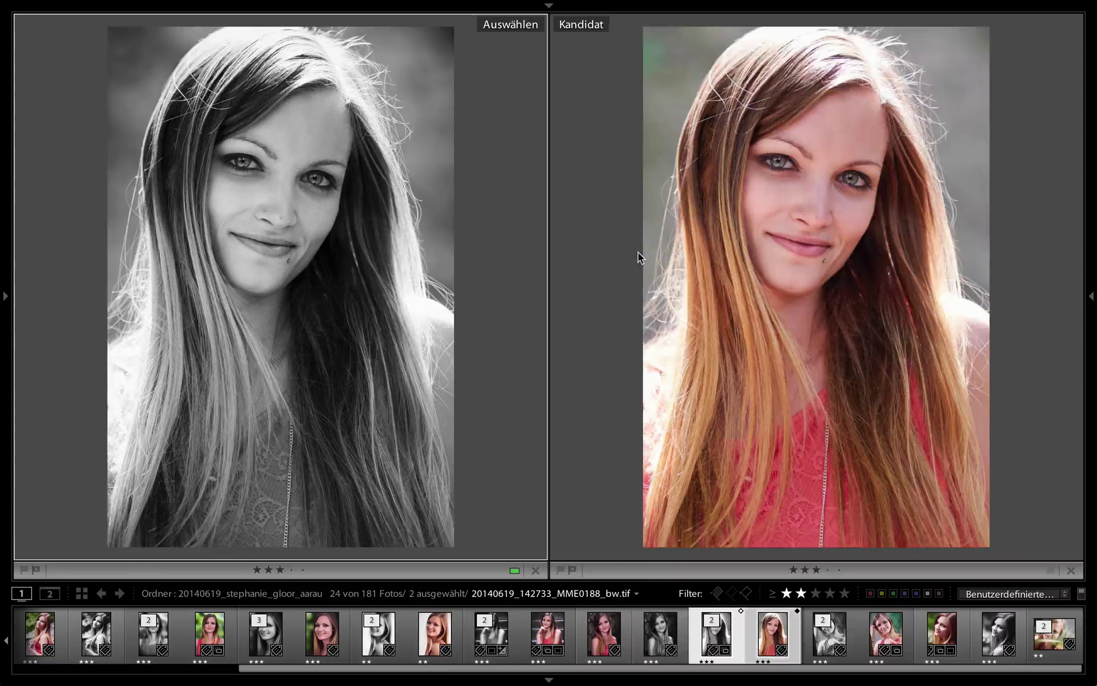
key("Right")
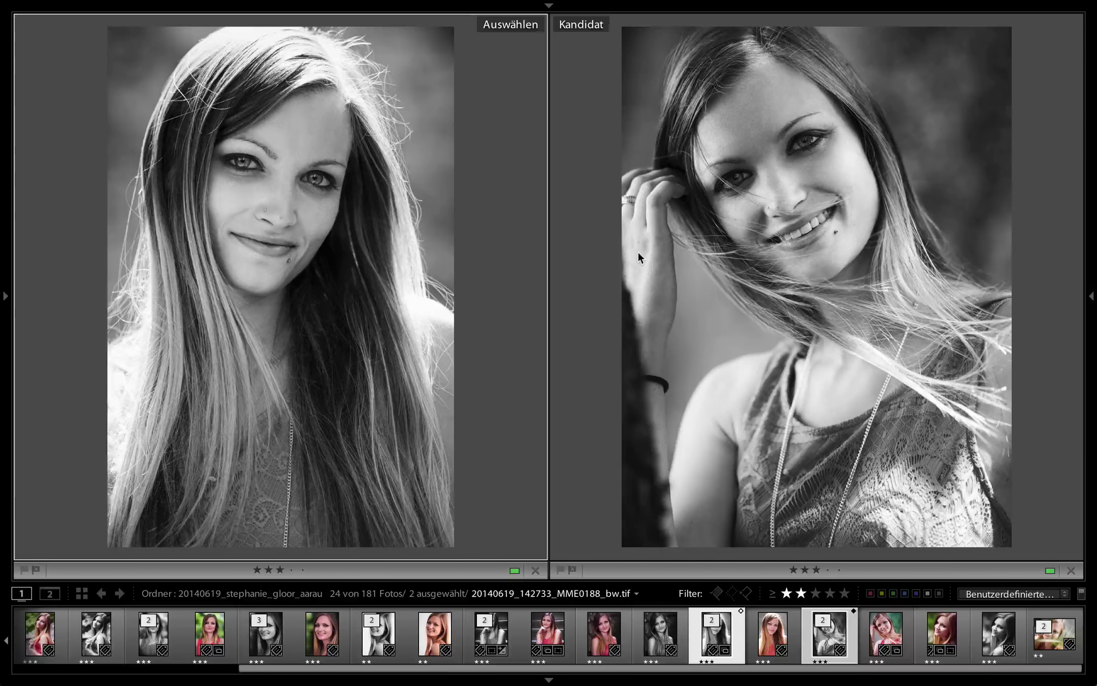
- Back in the grid, compare the black-and-white stairs portrait with its colour version
key("g")
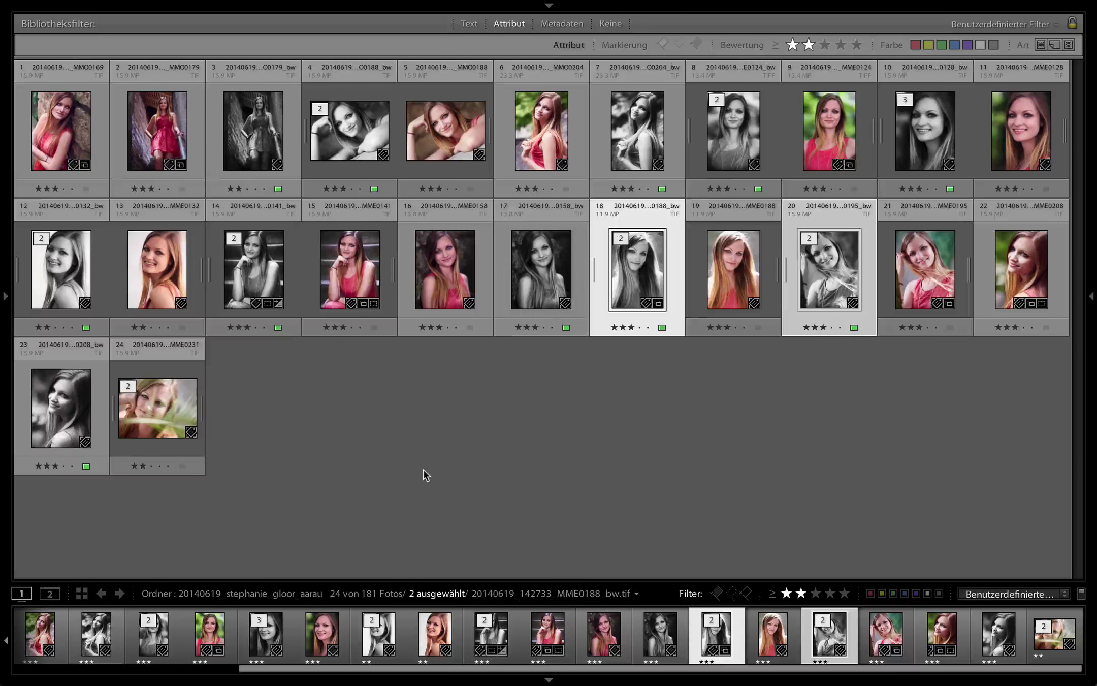
left_click(305, 334)
left_click(261, 274, "ctrl")
key("c")
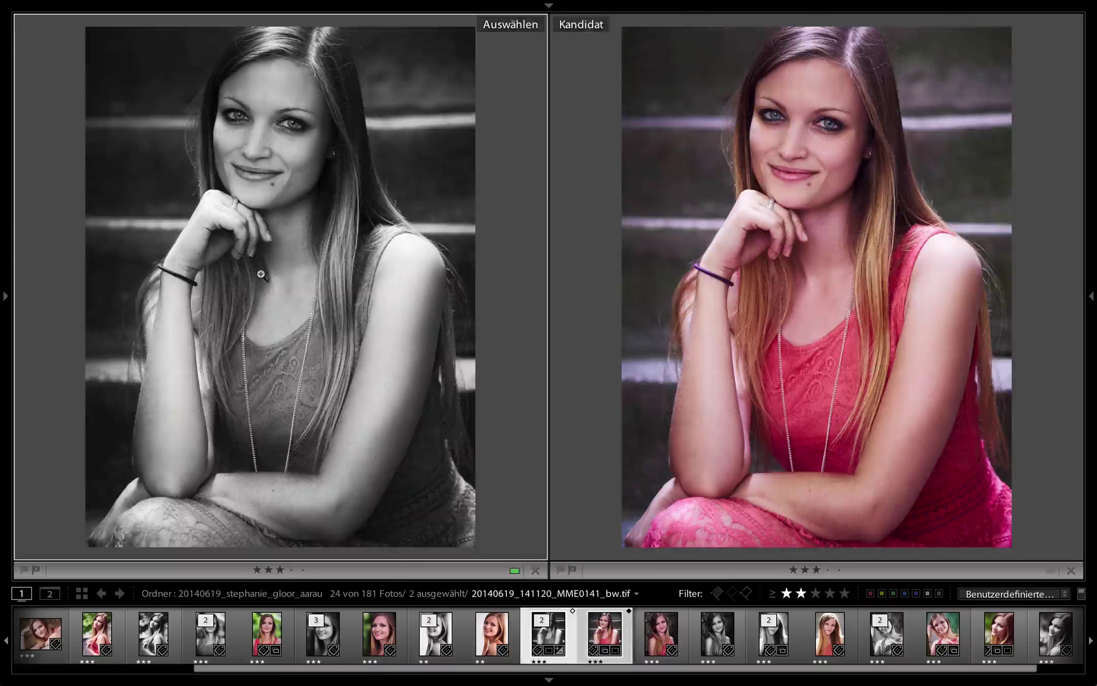
- Advance the candidate through black-and-white portraits, promoting two of them to select
key("Right")
key("Right")
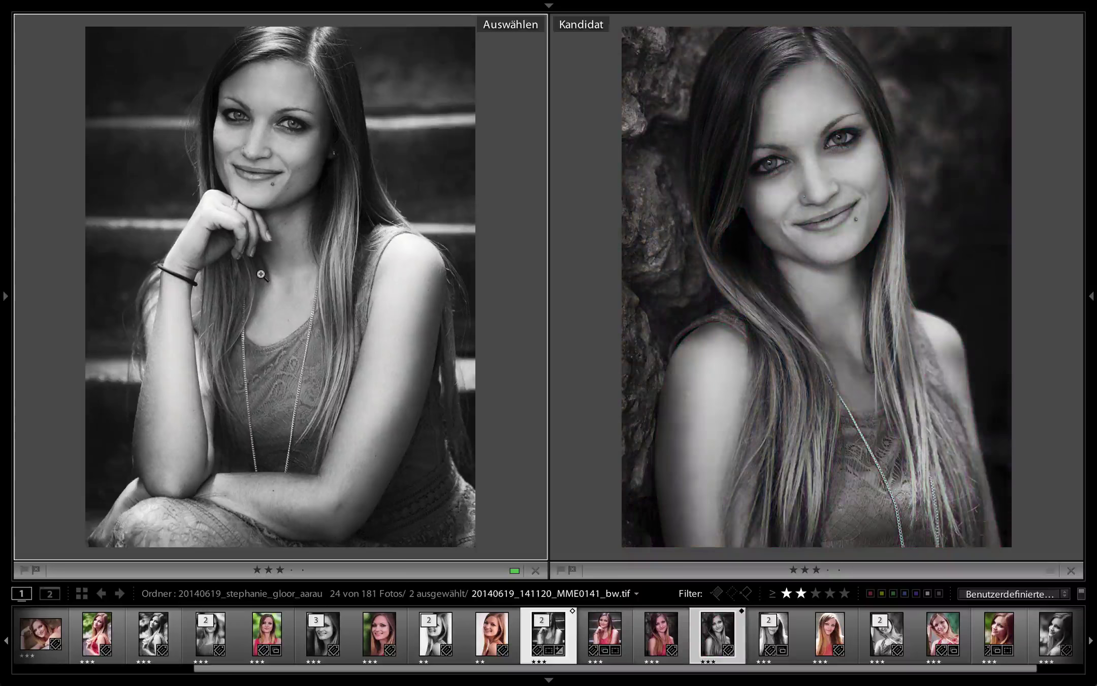
key("Right")
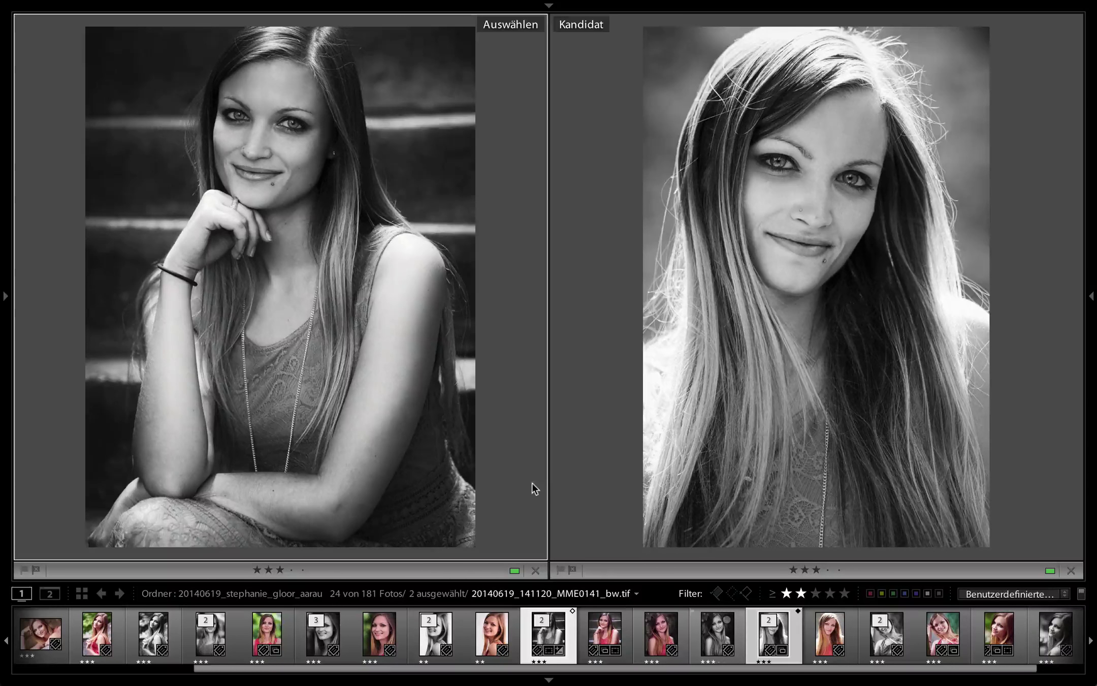
key("Up")
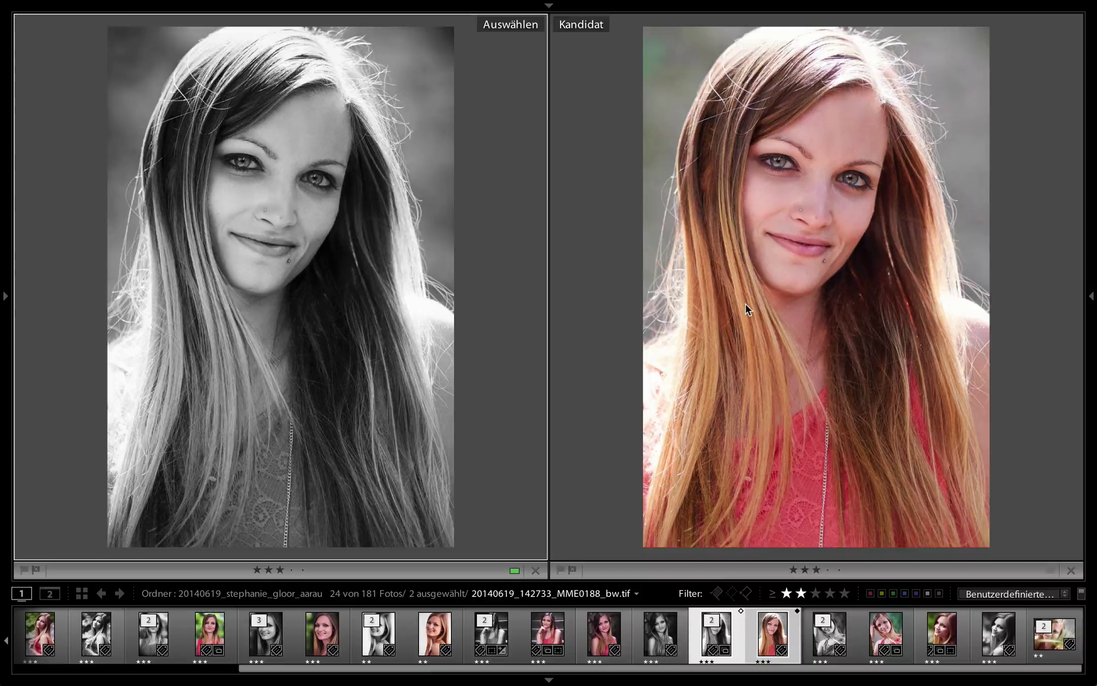
key("Right")
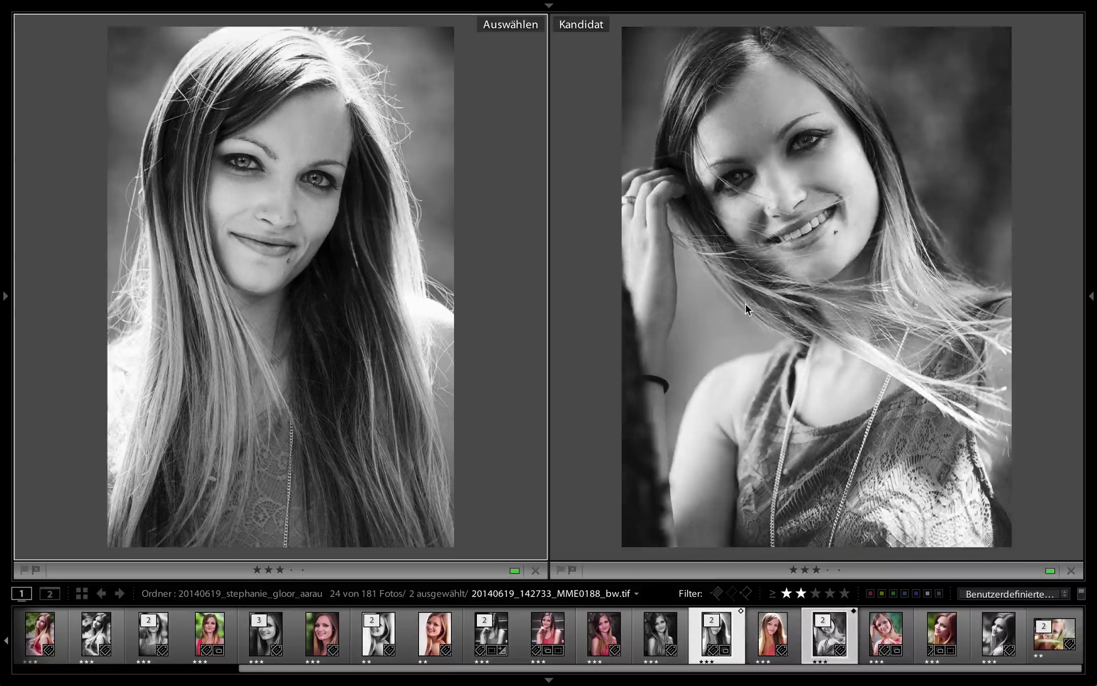
key("Up")
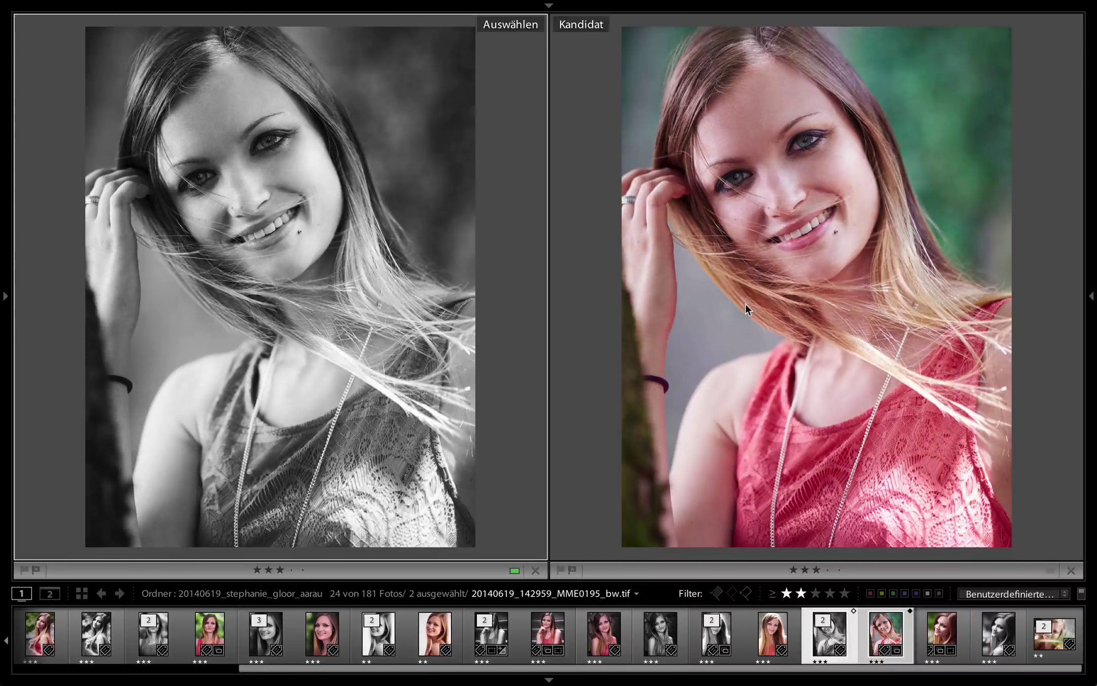
key("Right")
key("Right")
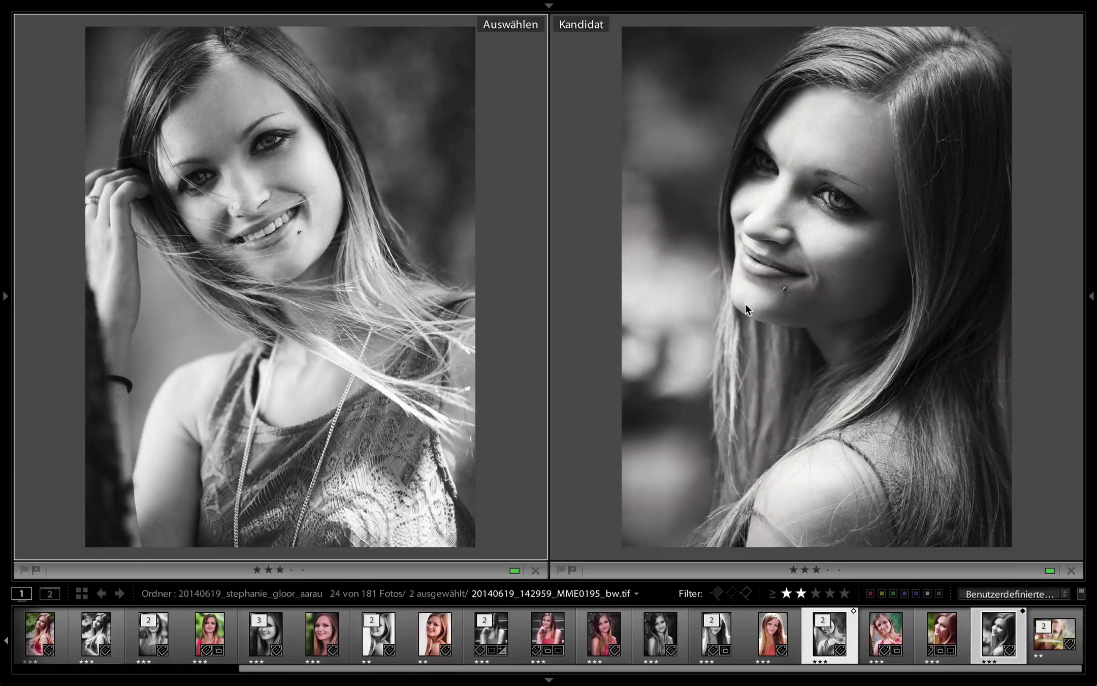
- Return to the grid, hide the filmstrip and clear the current selection
key("g")
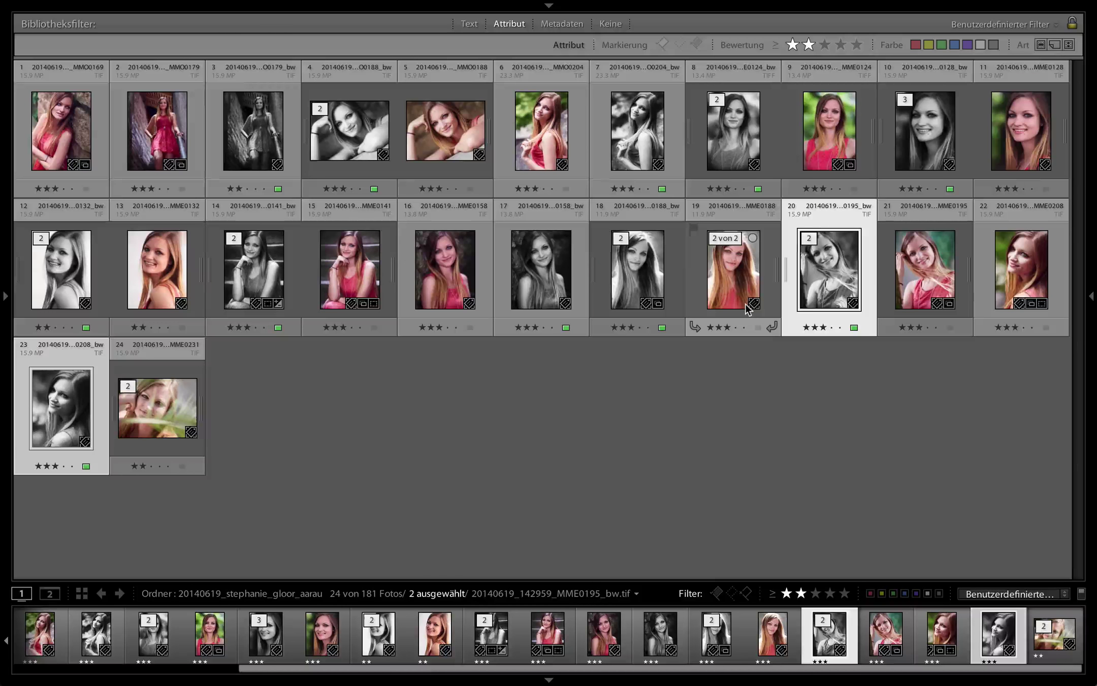
key("F6")
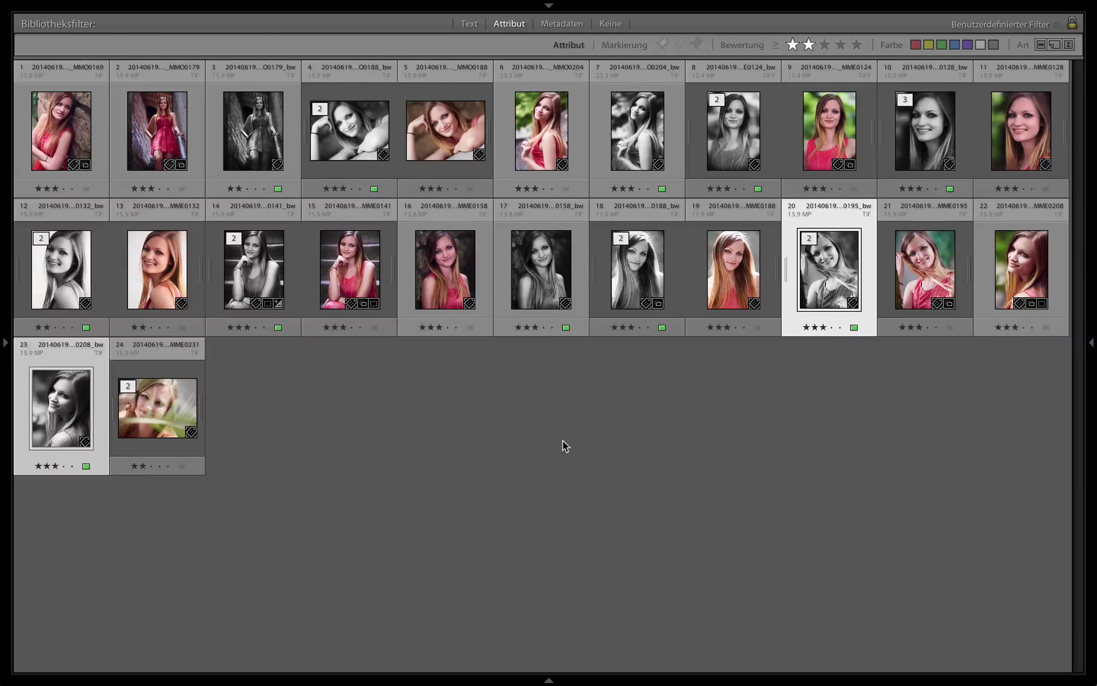
left_click(541, 460)
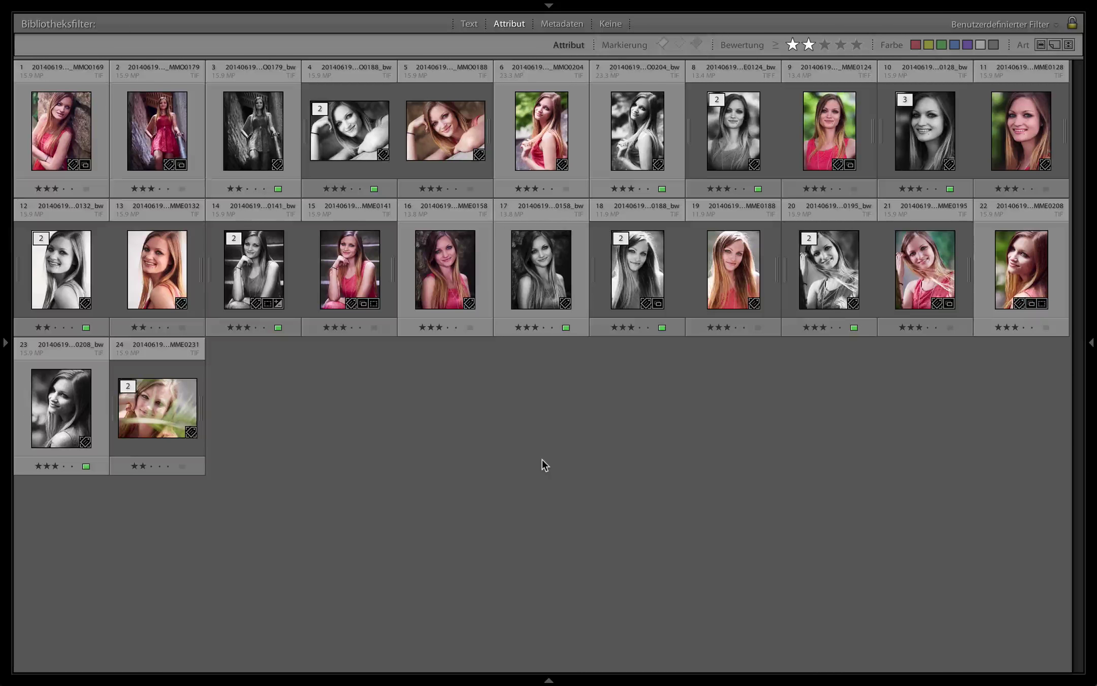
- Select thumbnails 3, 7, 8, 10, 17, 14 and 12 and view them together in Survey
left_click(259, 130)
left_click(638, 105, "ctrl")
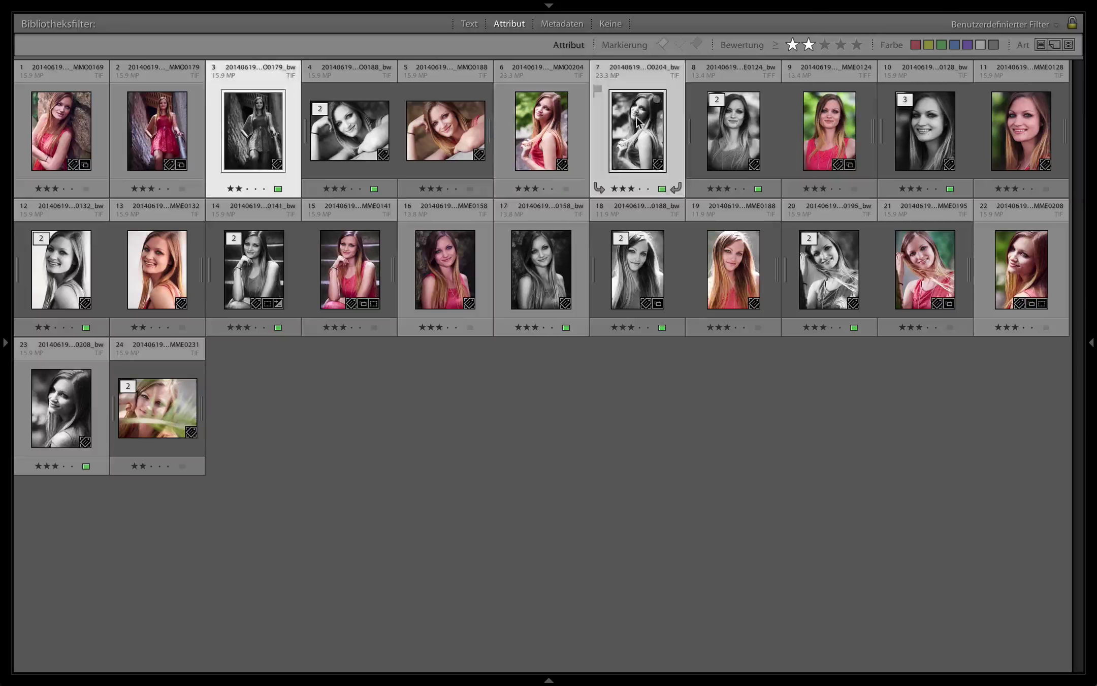
left_click(699, 122, "ctrl")
left_click(918, 111, "ctrl")
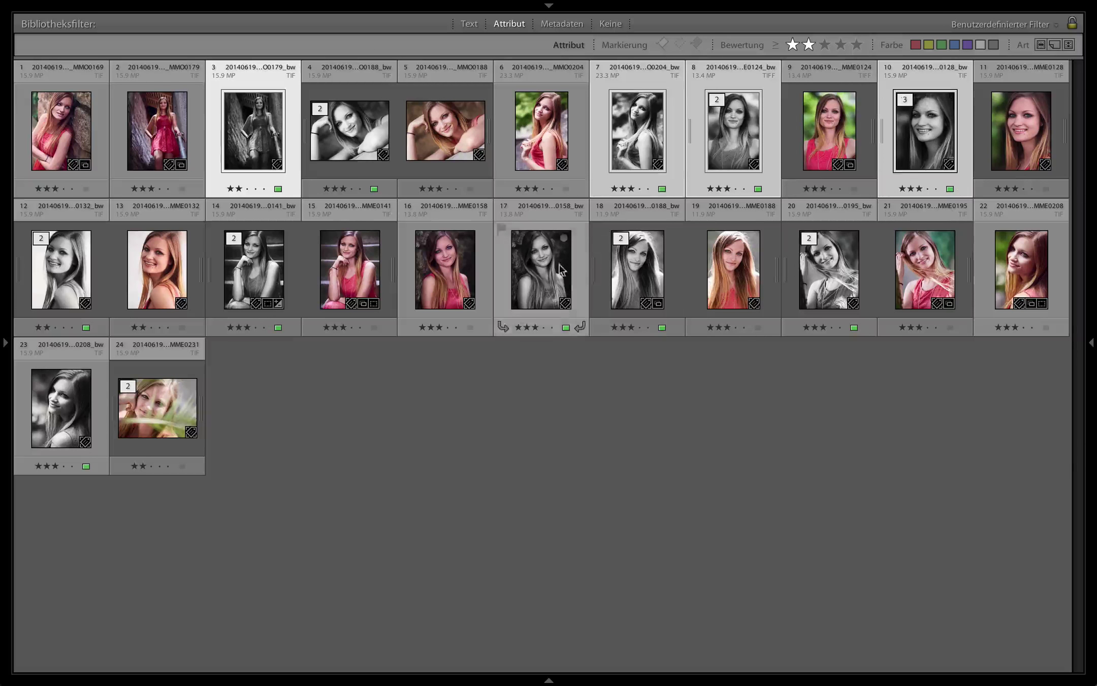
left_click(541, 270, "ctrl")
left_click(227, 293, "ctrl")
left_click(81, 275, "ctrl")
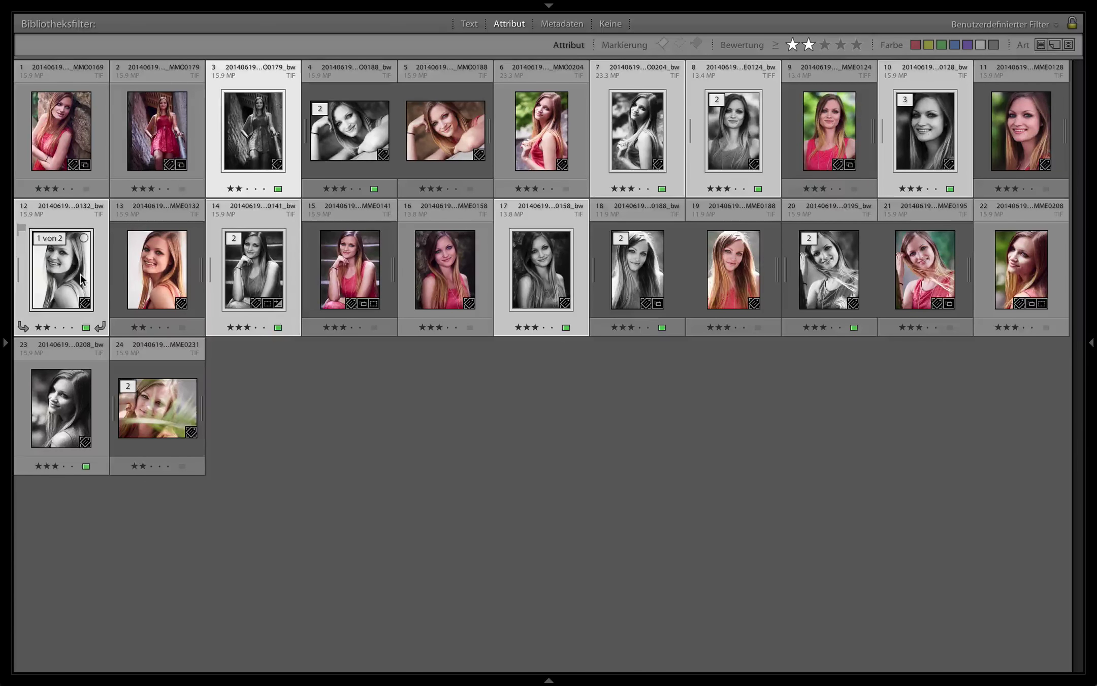
key("t")
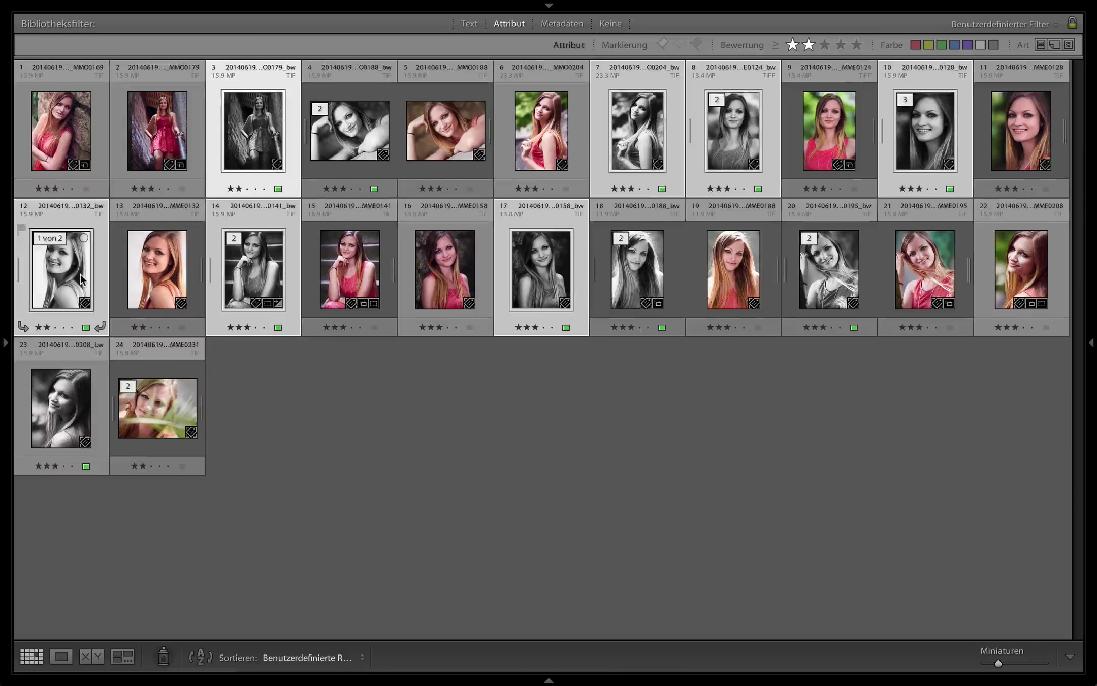
left_click(127, 658)
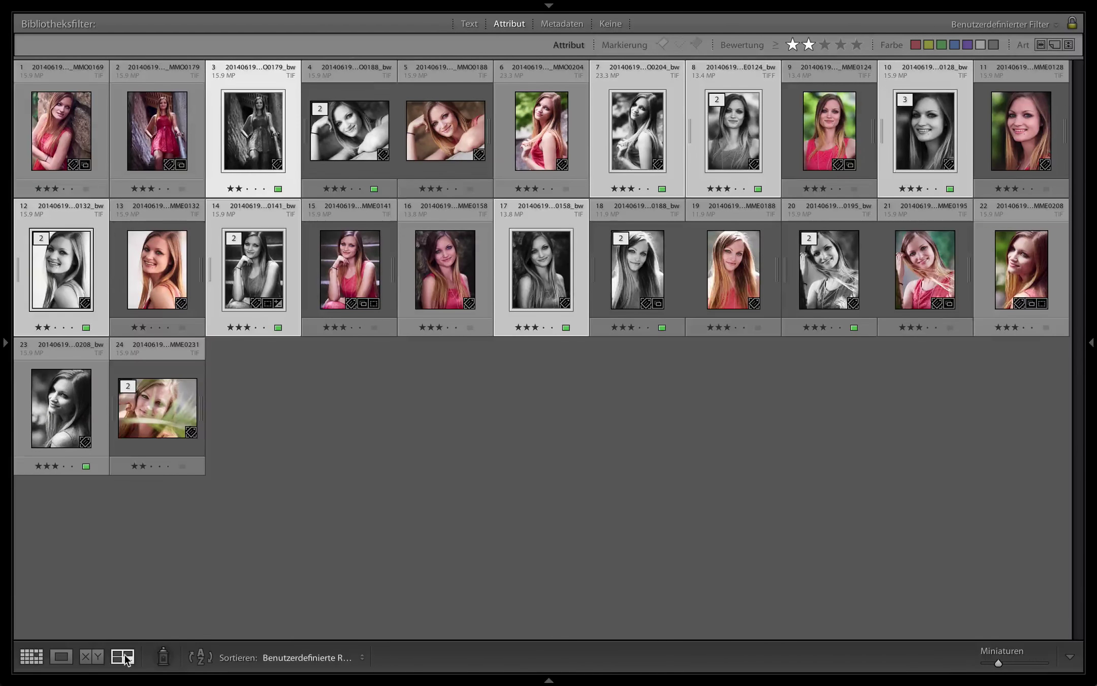
- Reopen the seven selected portraits in Survey view with the toolbar hidden
key("g")
left_click(127, 659)
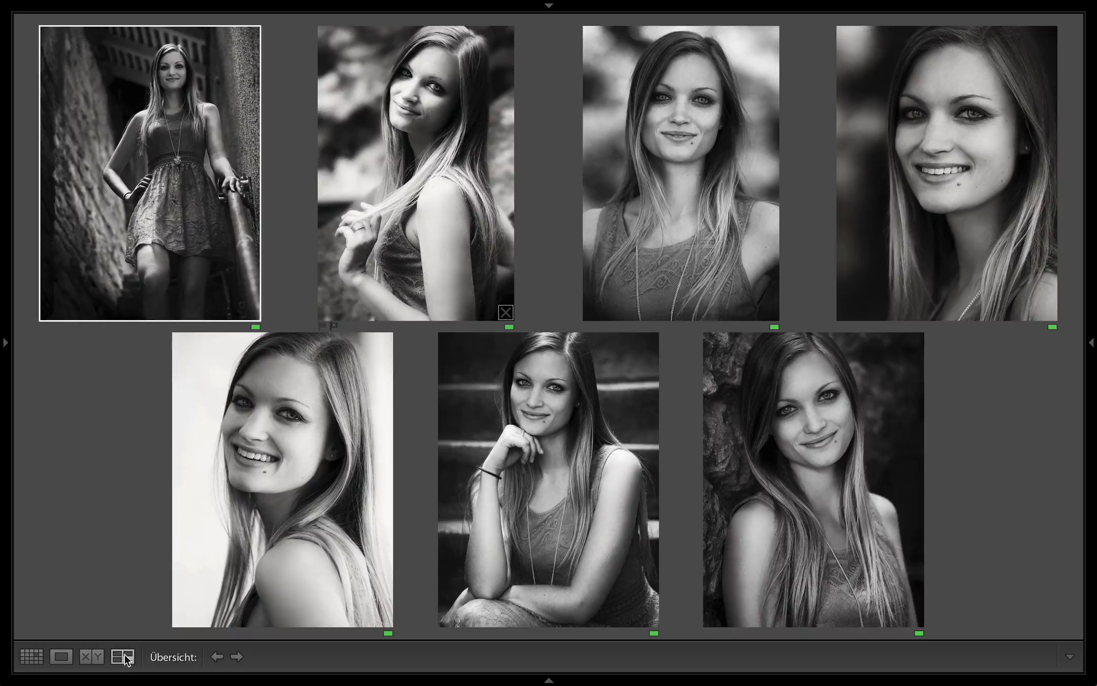
key("t")
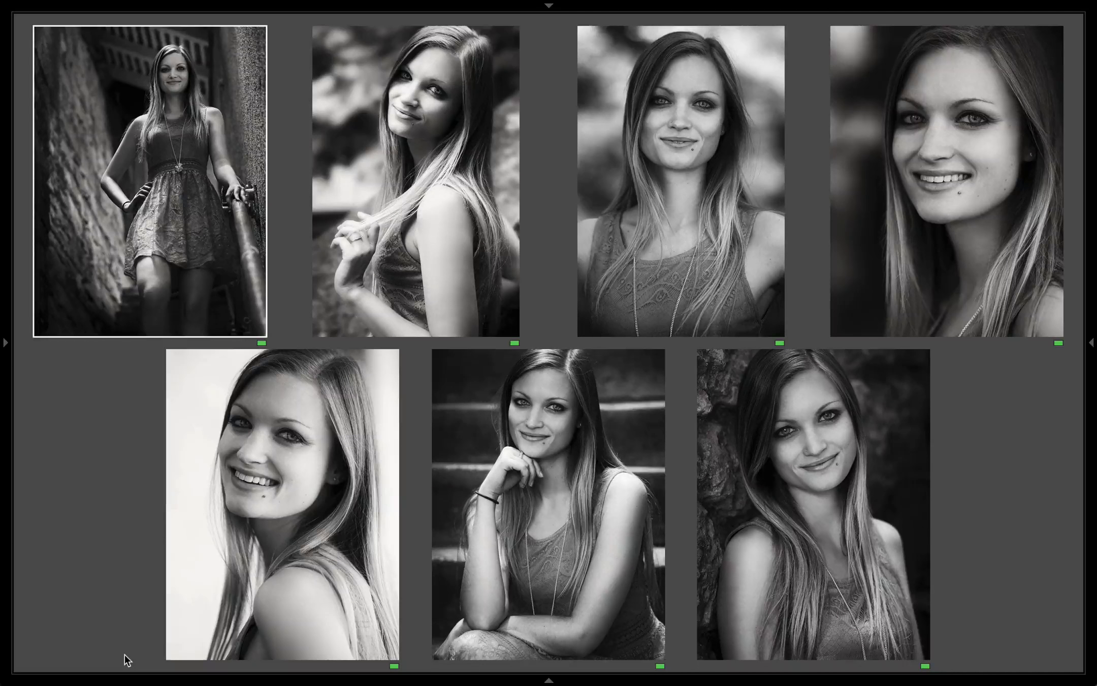
- Drop four portraits from the survey and move the hair-twirling one to last place
mouse_move(150, 172)
key("slash")
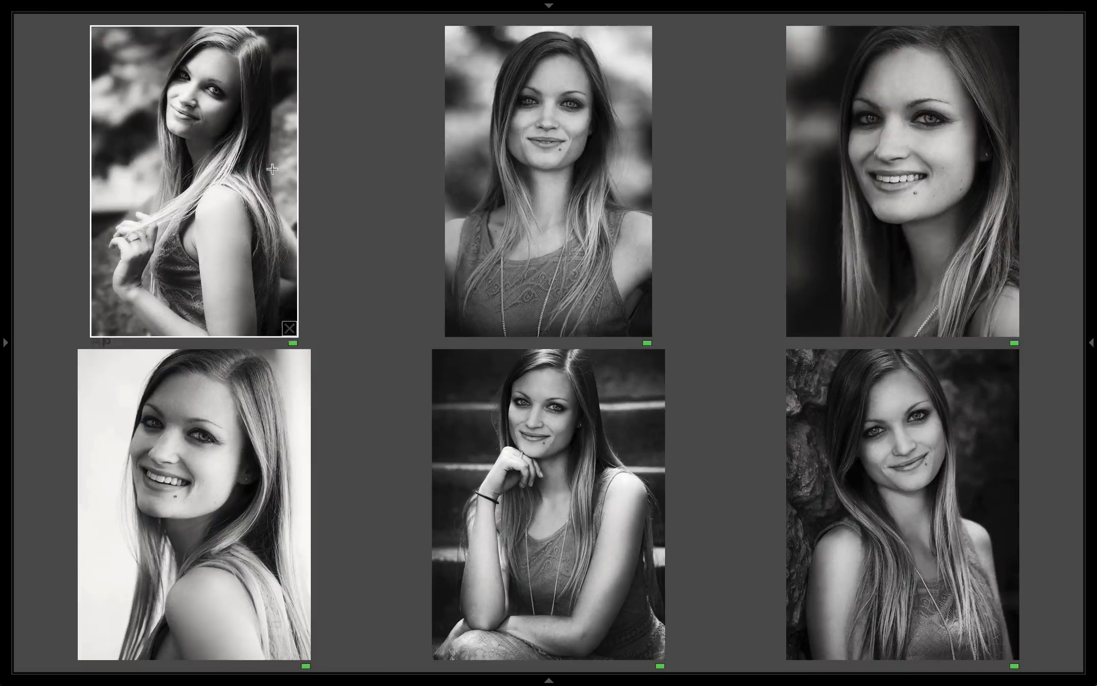
left_click(539, 152, "ctrl")
left_click(507, 125, "ctrl")
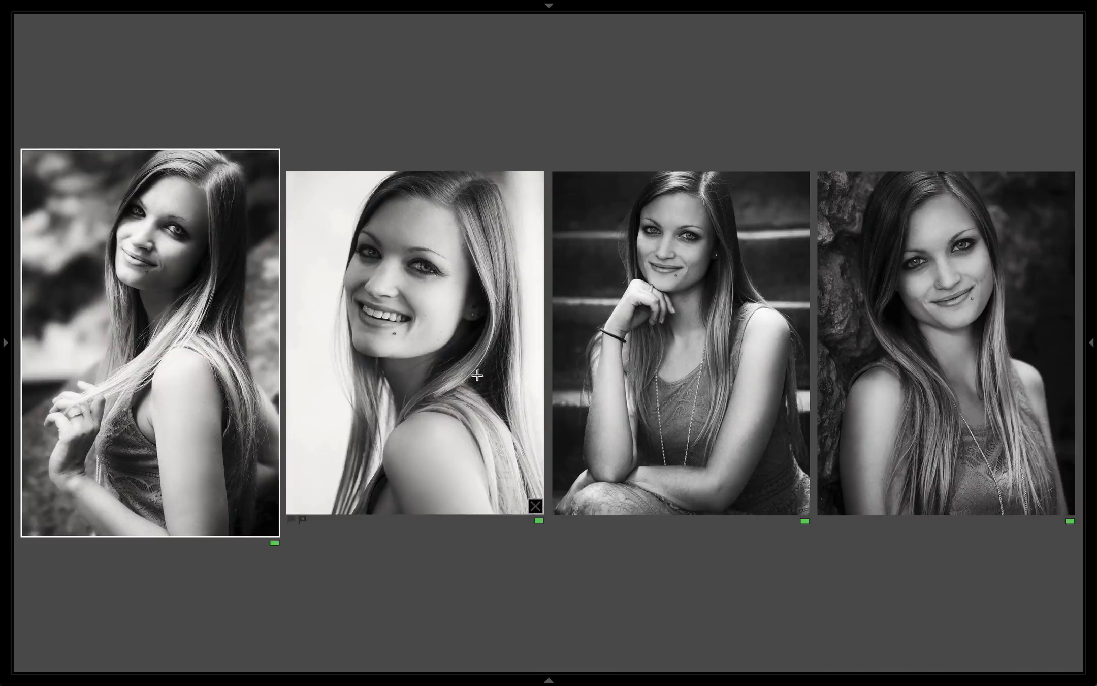
left_click(458, 358, "ctrl")
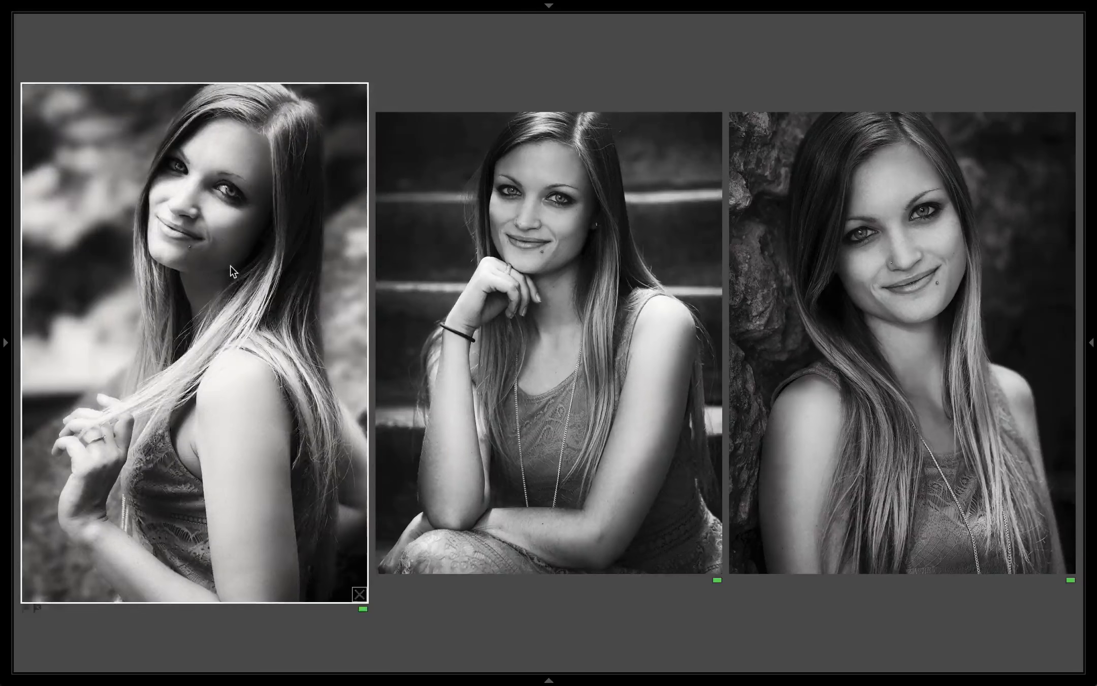
mouse_move(238, 271)
left_mouse_down()
mouse_move(660, 270)
mouse_move(968, 303)
left_mouse_up()
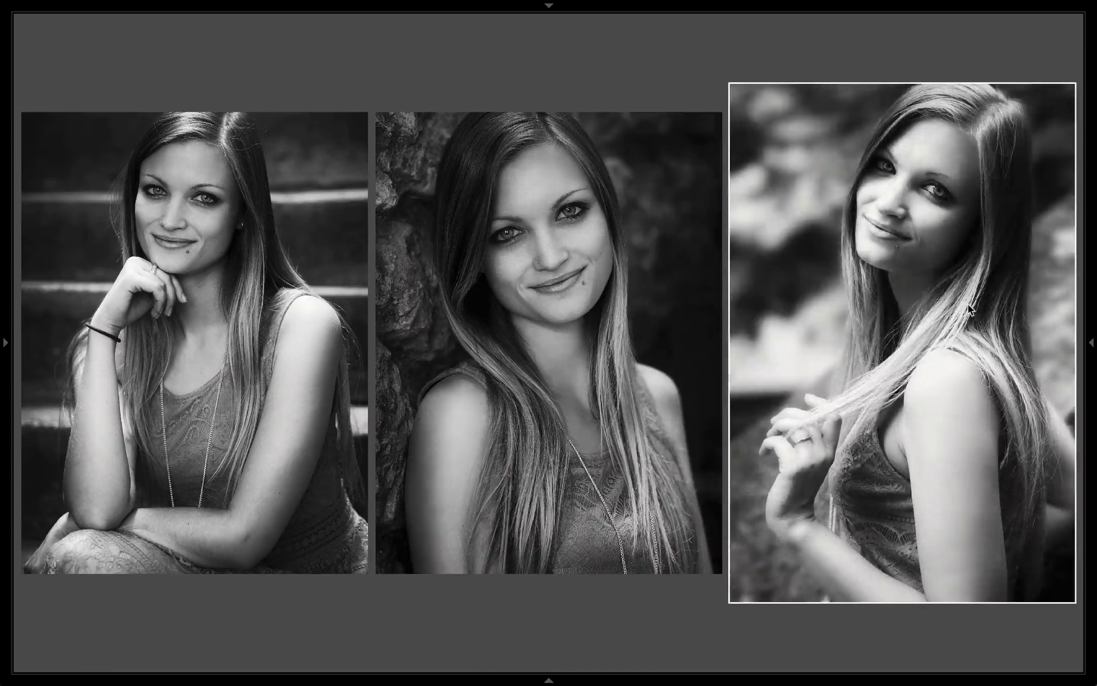
- Add thumbnails 18, 20 and 23 to the selection and survey all six portraits
key("g")
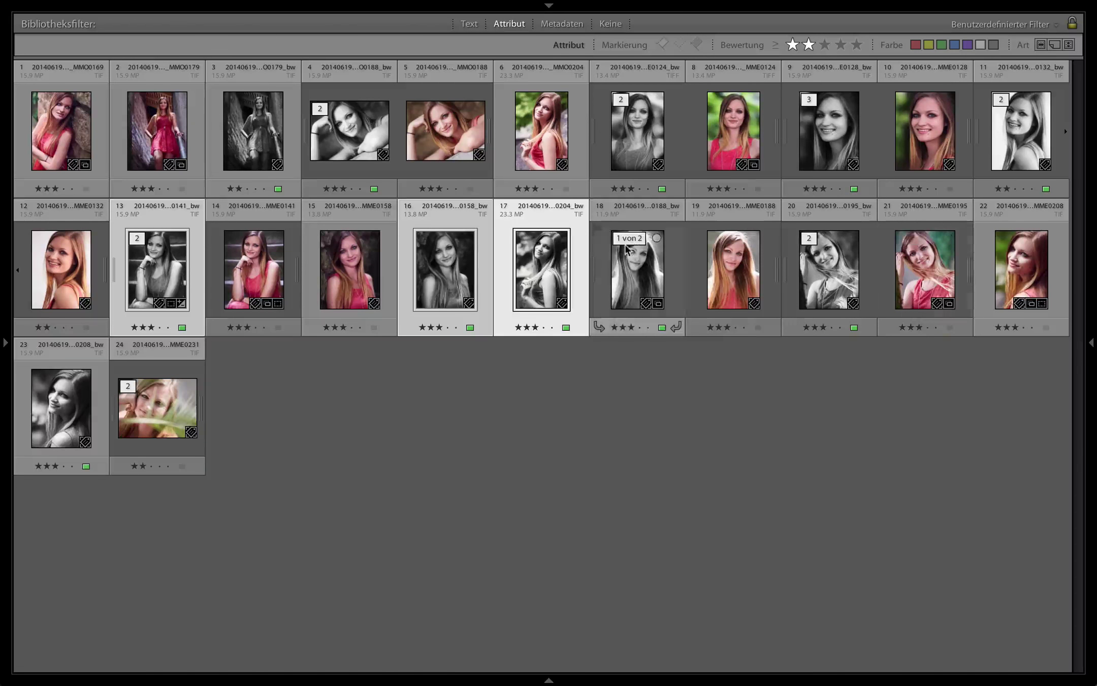
left_click(637, 274, "ctrl")
left_click(829, 278, "ctrl")
left_click(84, 391, "ctrl")
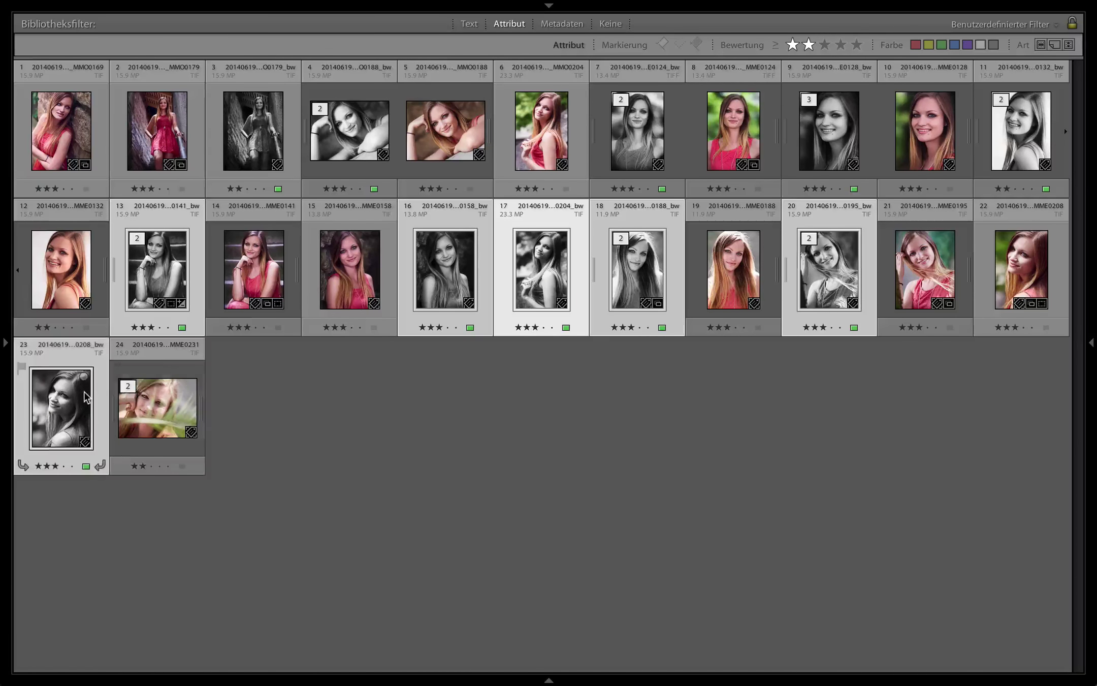
key("n")
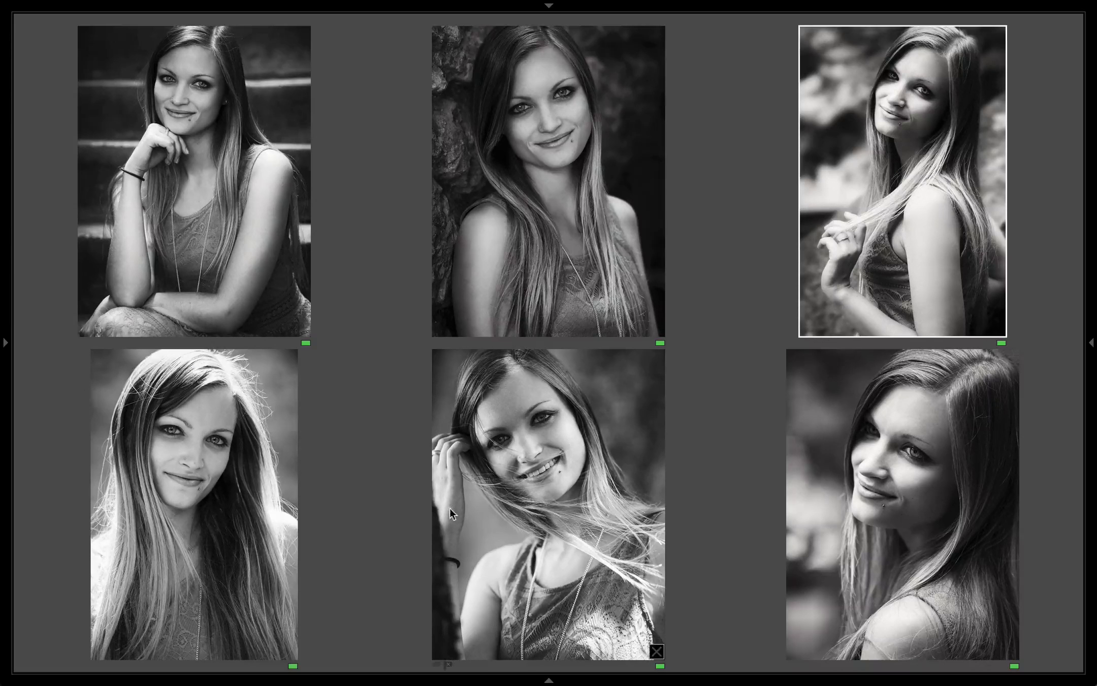
- Reorder the side-glance, backlit and rock-wall portraits, narrow to two, then return to the grid
left_click_drag(863, 457, 191, 161)
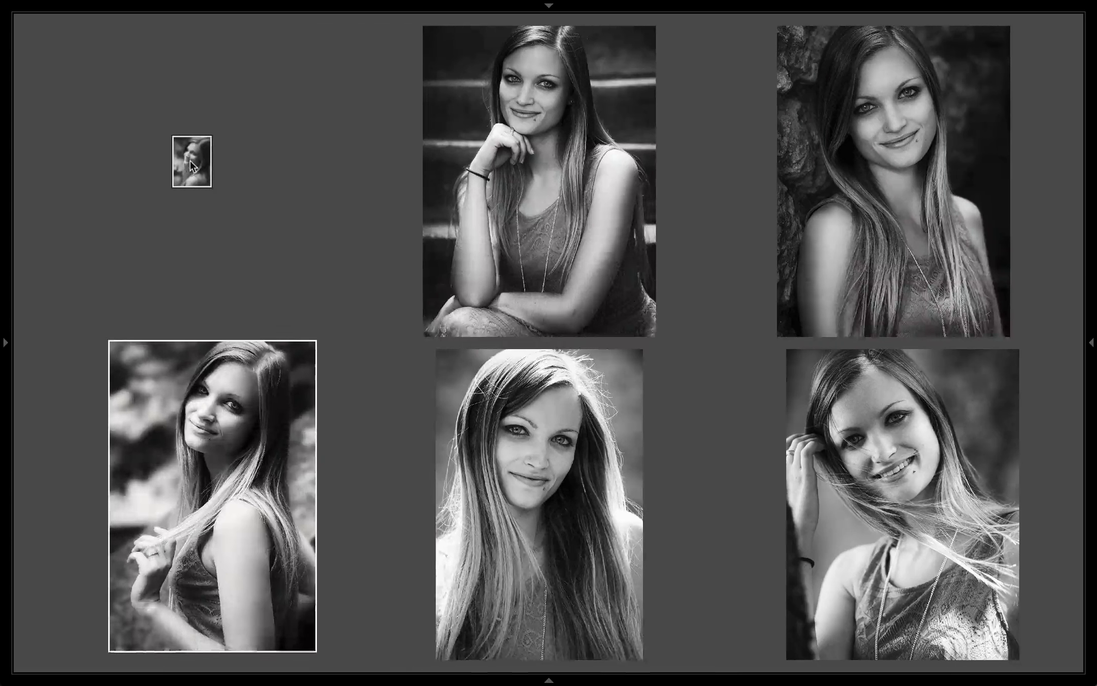
left_click_drag(473, 372, 444, 179)
mouse_move(165, 492)
left_mouse_down()
mouse_move(673, 232)
mouse_move(902, 132)
left_mouse_up()
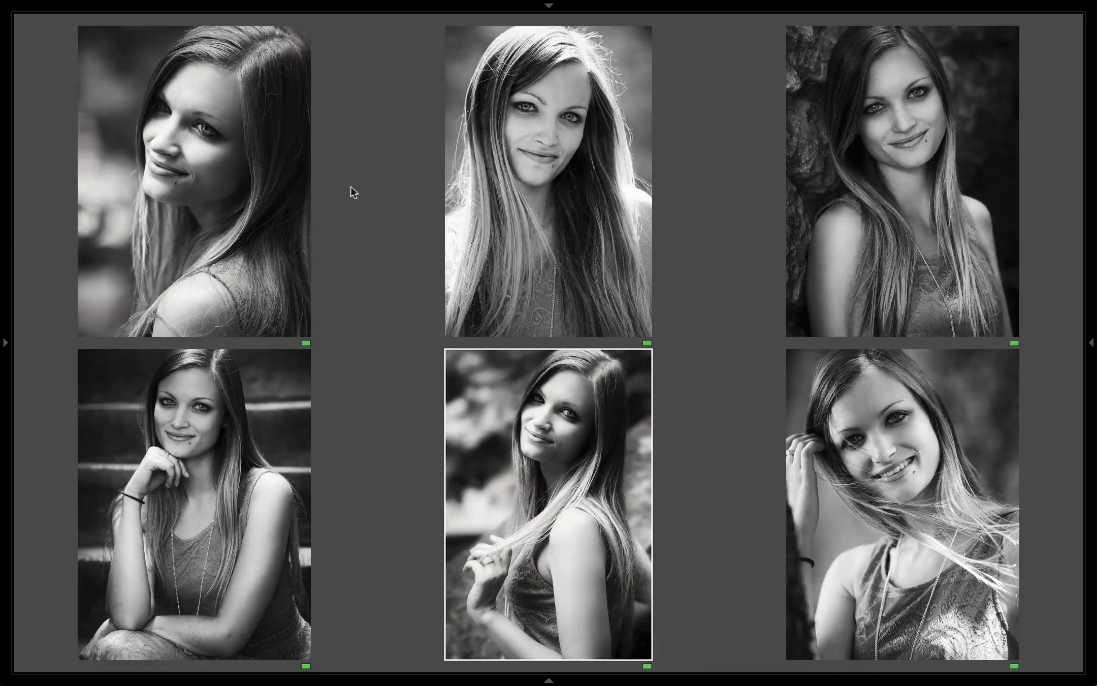
mouse_move(549, 180)
left_click(643, 328)
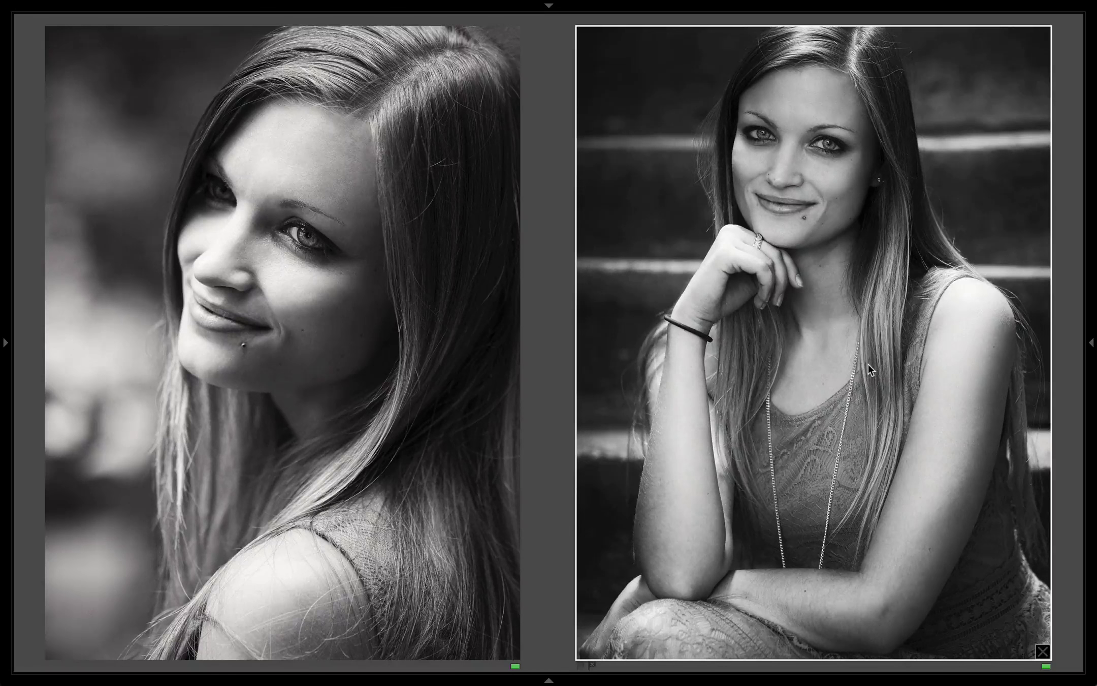
key("g")
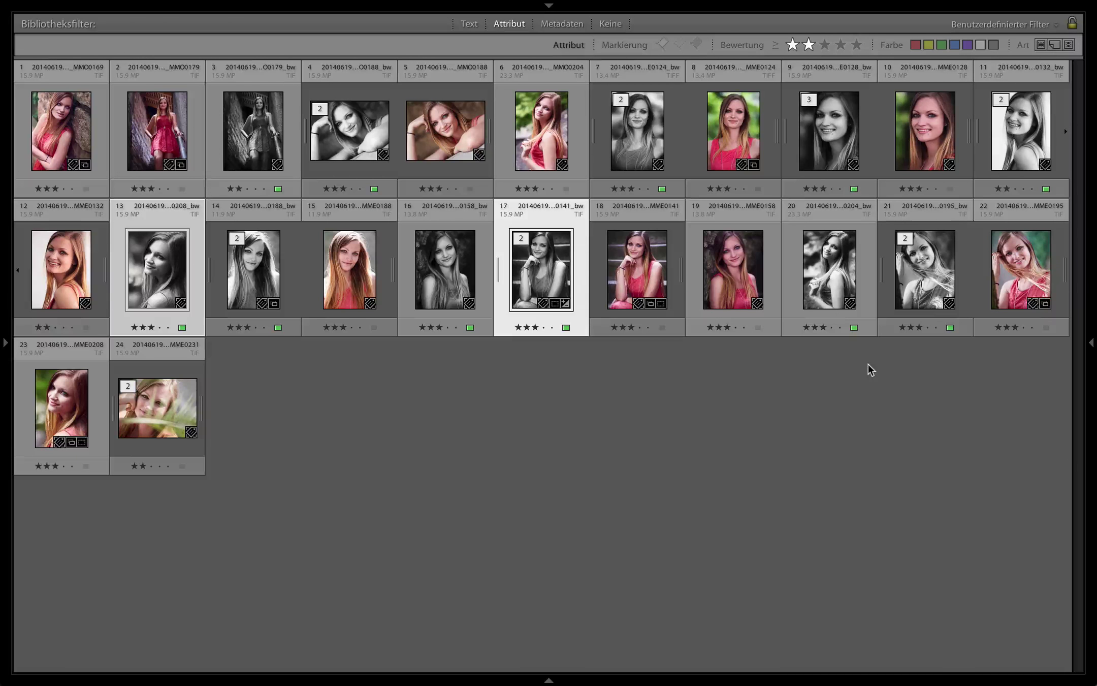
- Add thumbnail 21 to the picks and survey the four portraits side by side
left_click(823, 287)
left_click(886, 283)
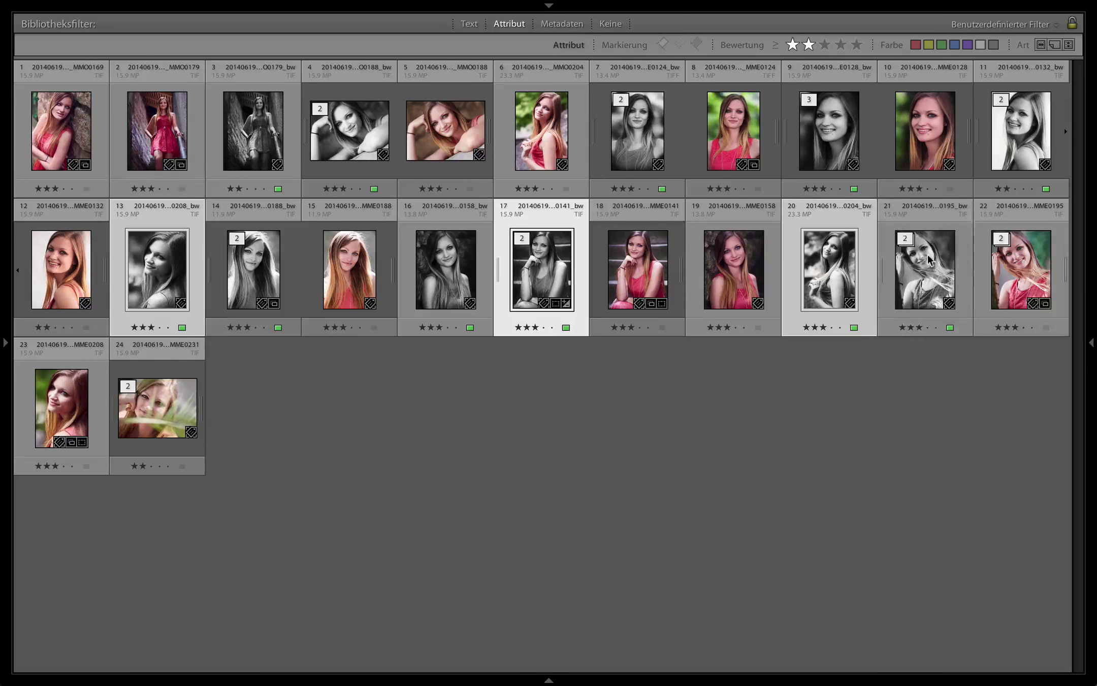
left_click(923, 279, "ctrl")
key("n")
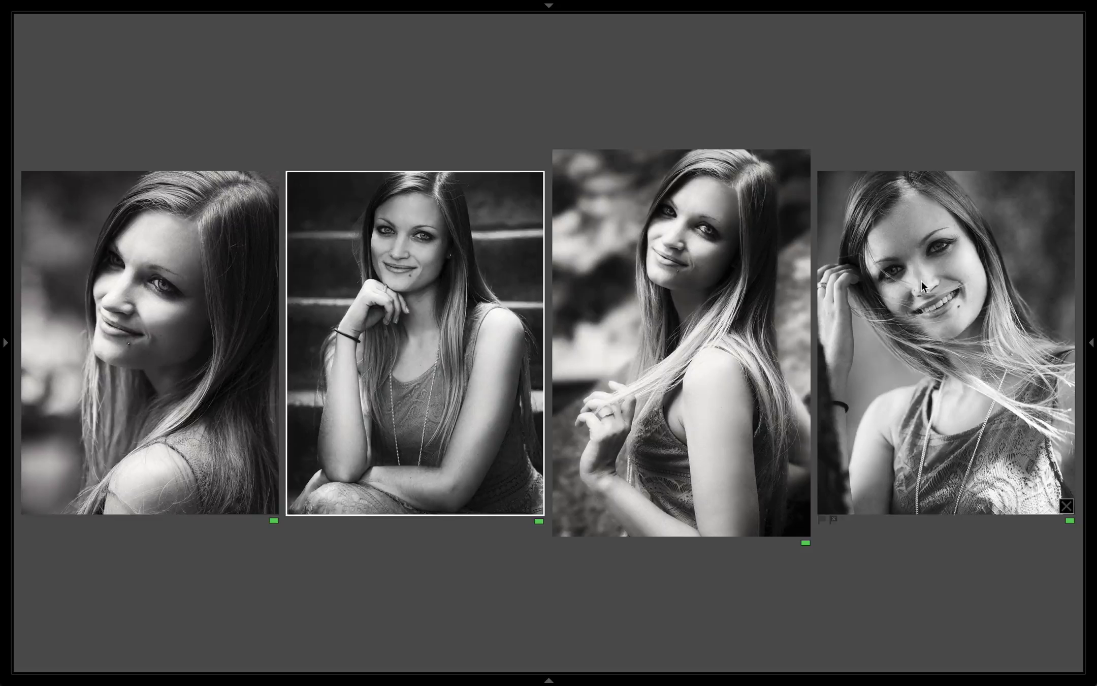
- Step through each of the four portraits full size, then return to Survey
double_click(164, 297)
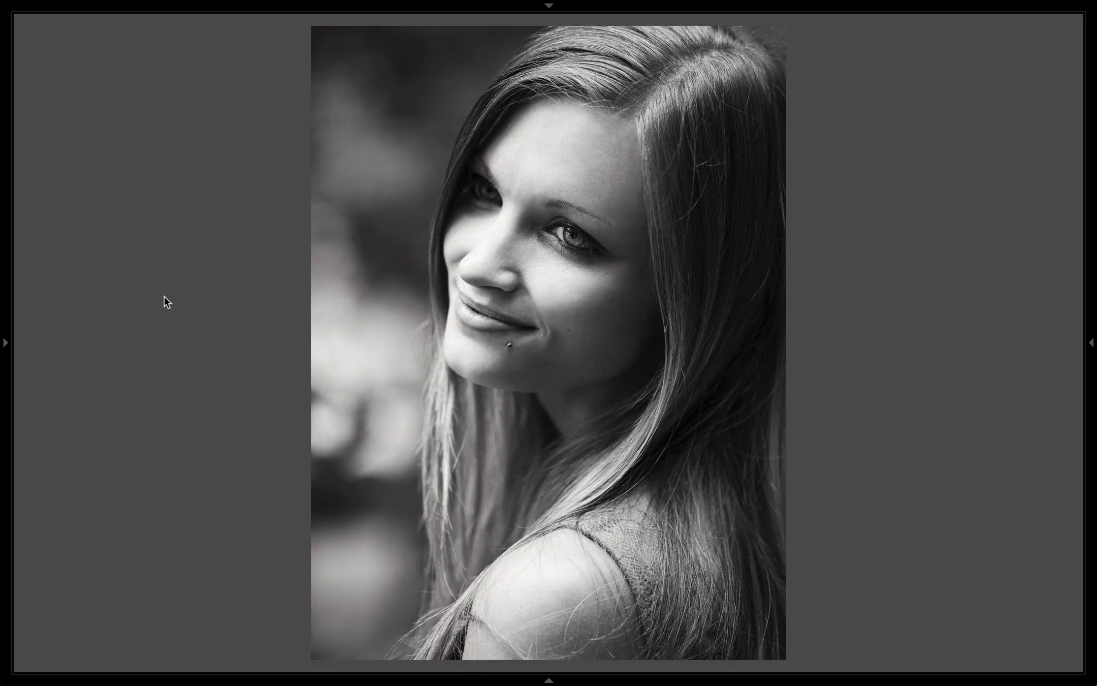
key("Right")
key("Right")
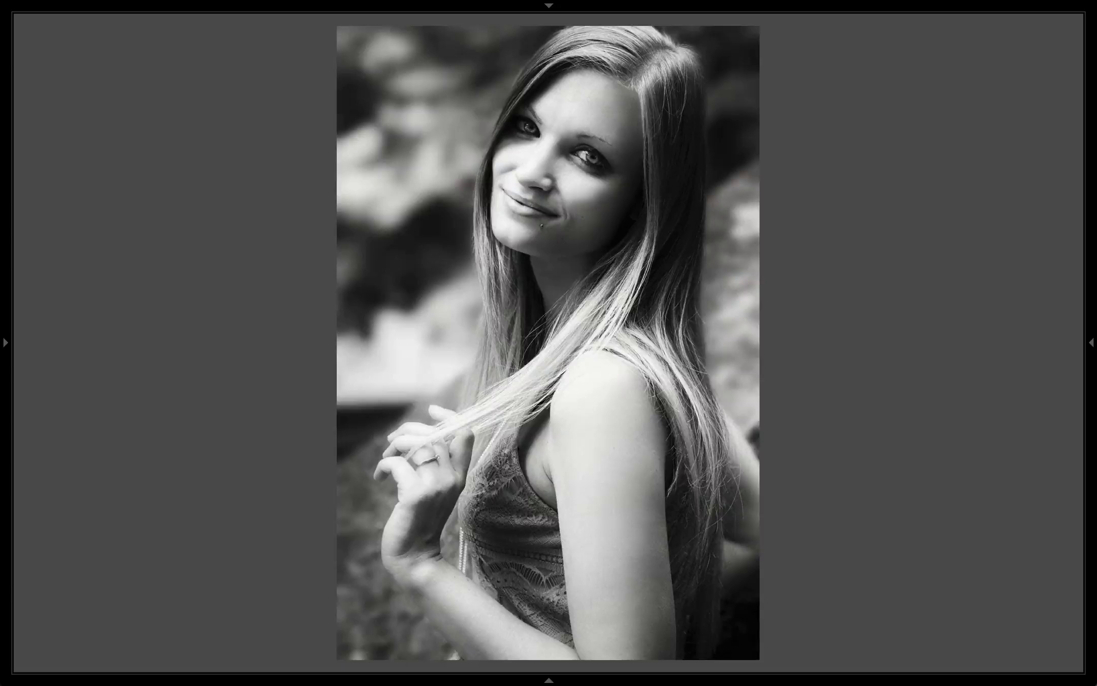
key("Right")
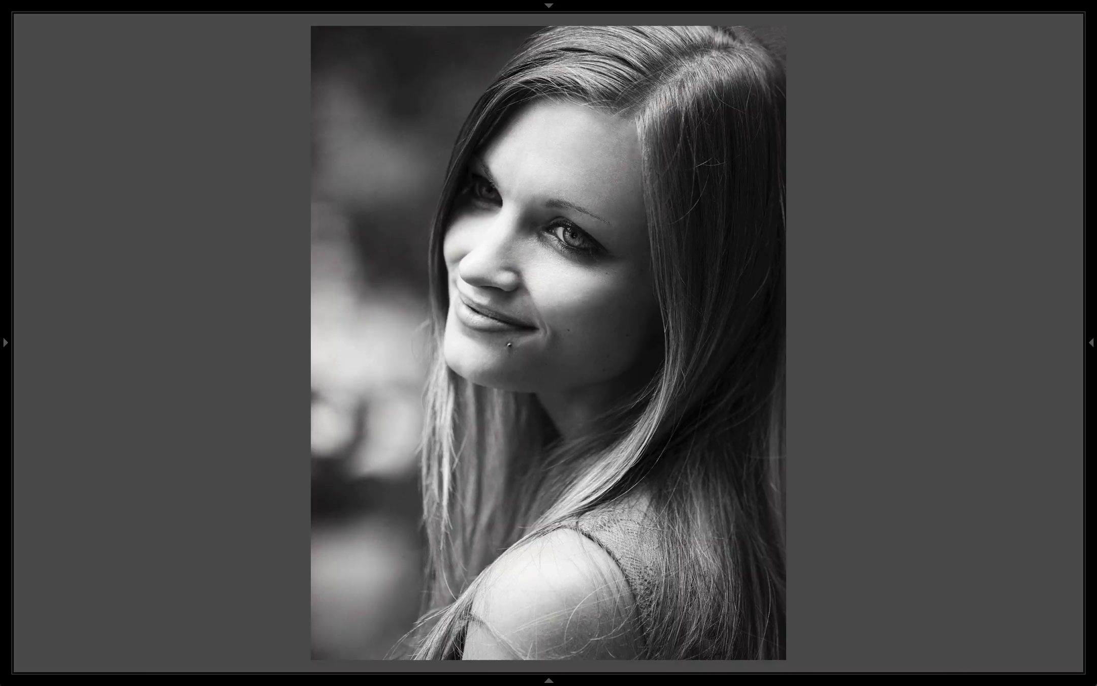
key("n")
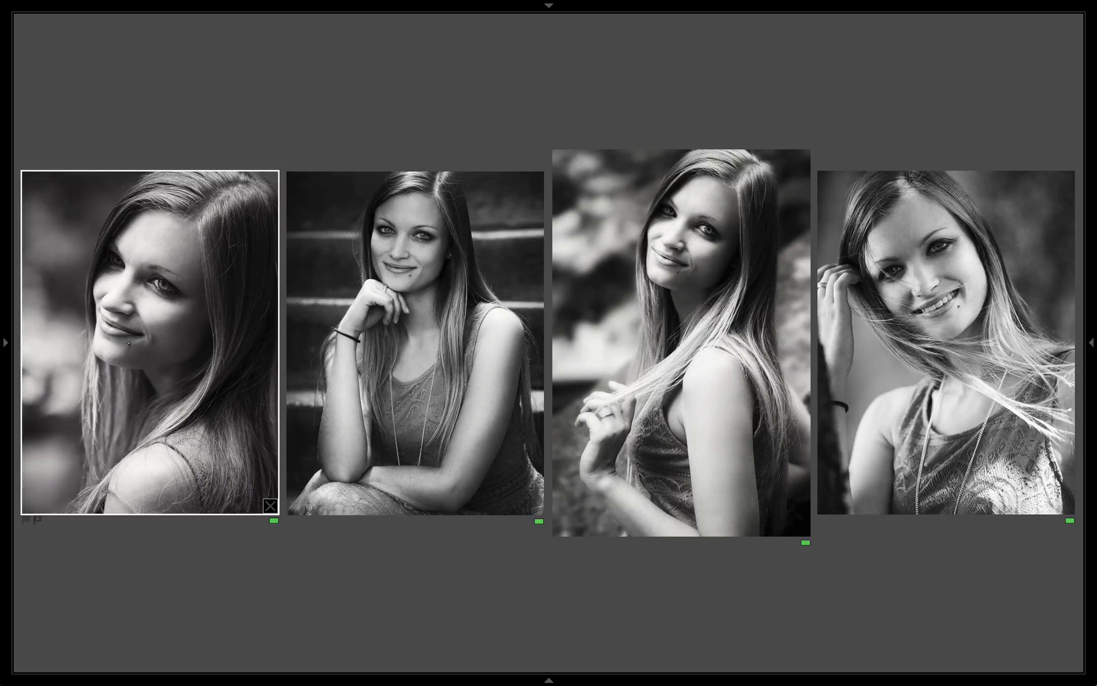
- Review the portraits large, zooming in on her face and back out, then return to Survey
key("e")
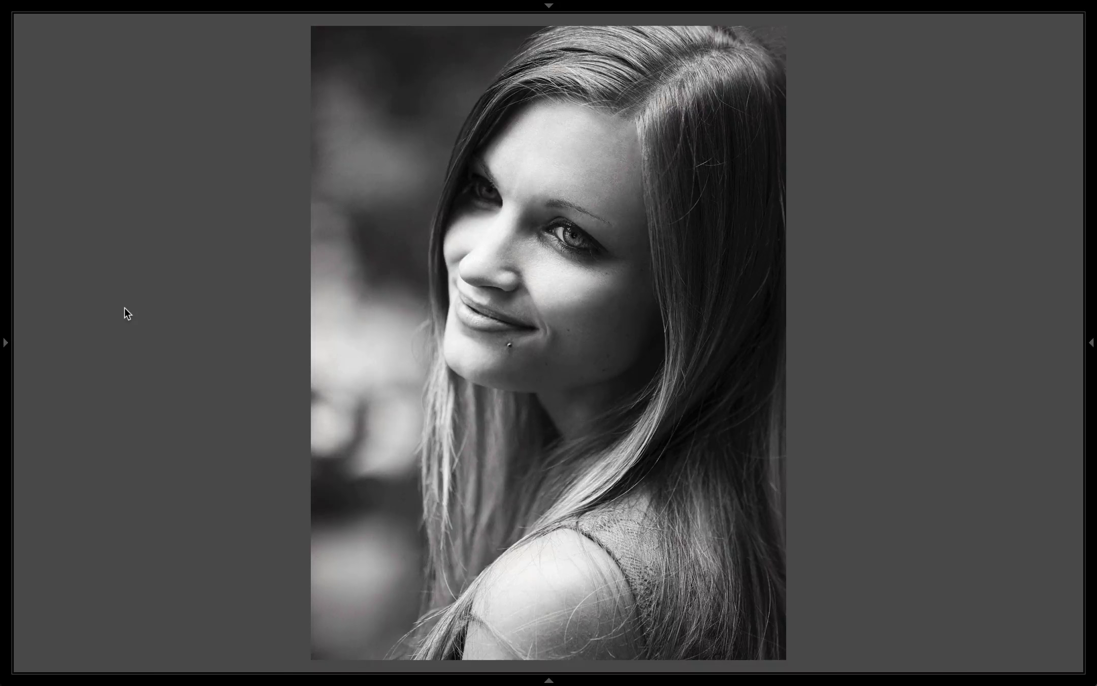
key("Right")
key("Right")
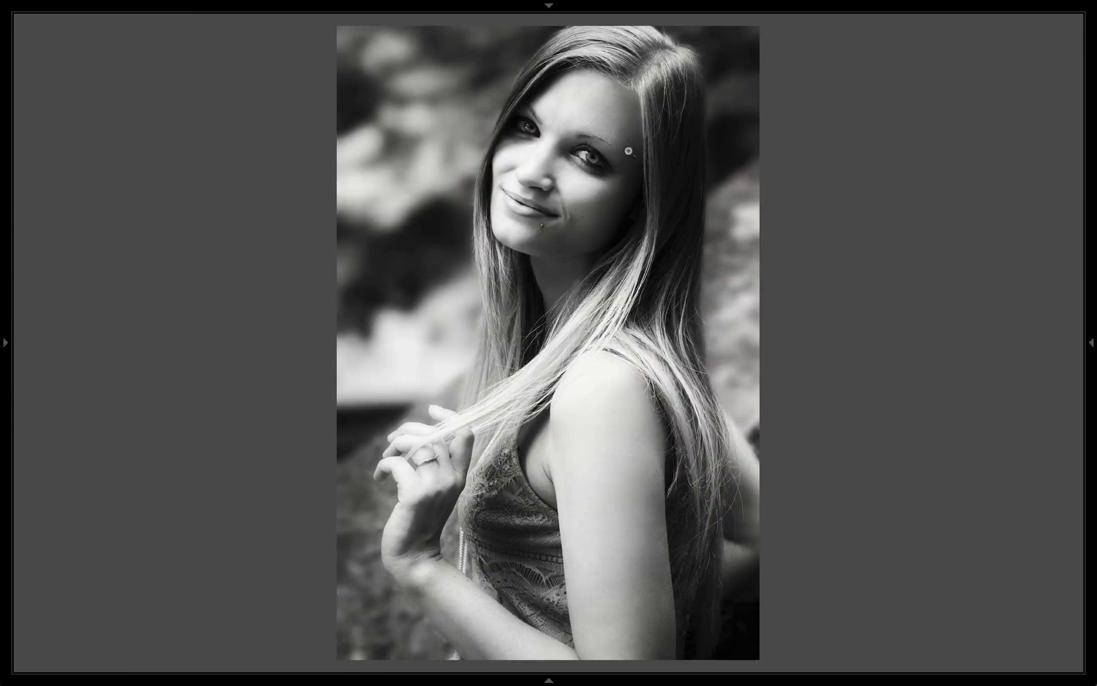
left_click(644, 152)
key("Right")
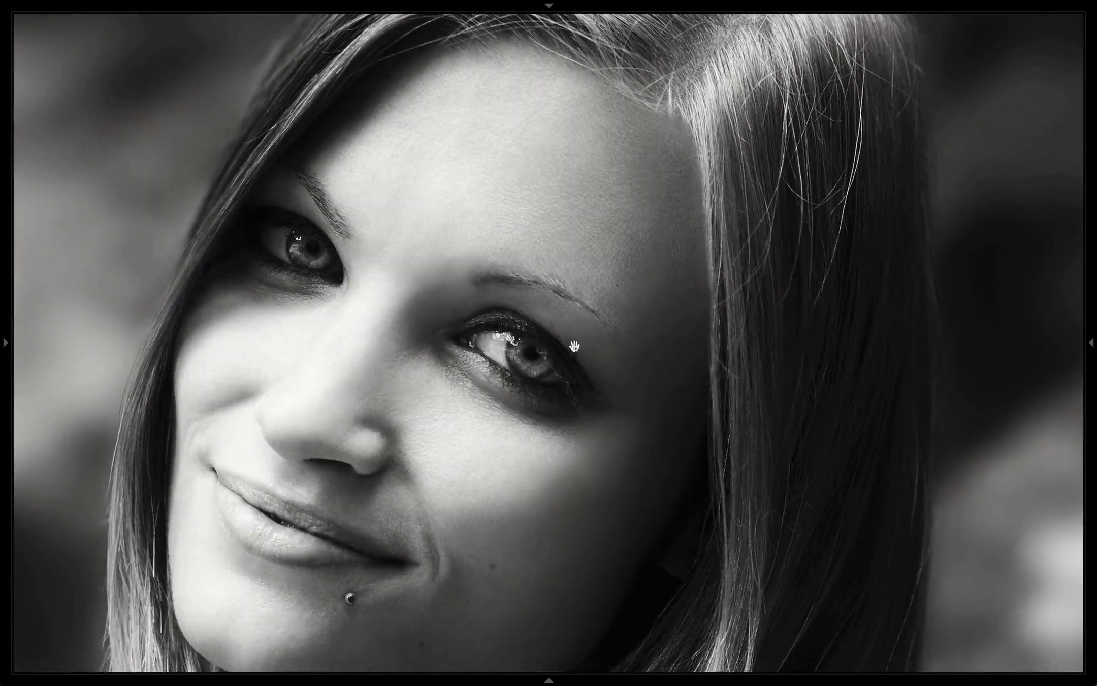
left_click(517, 421)
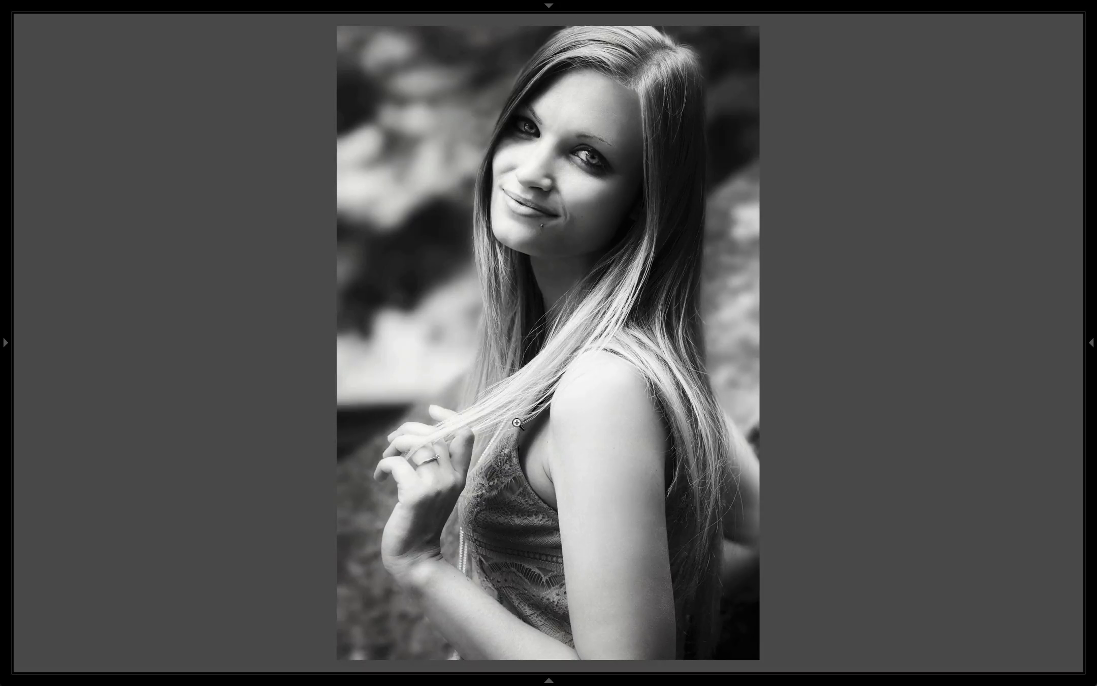
key("n")
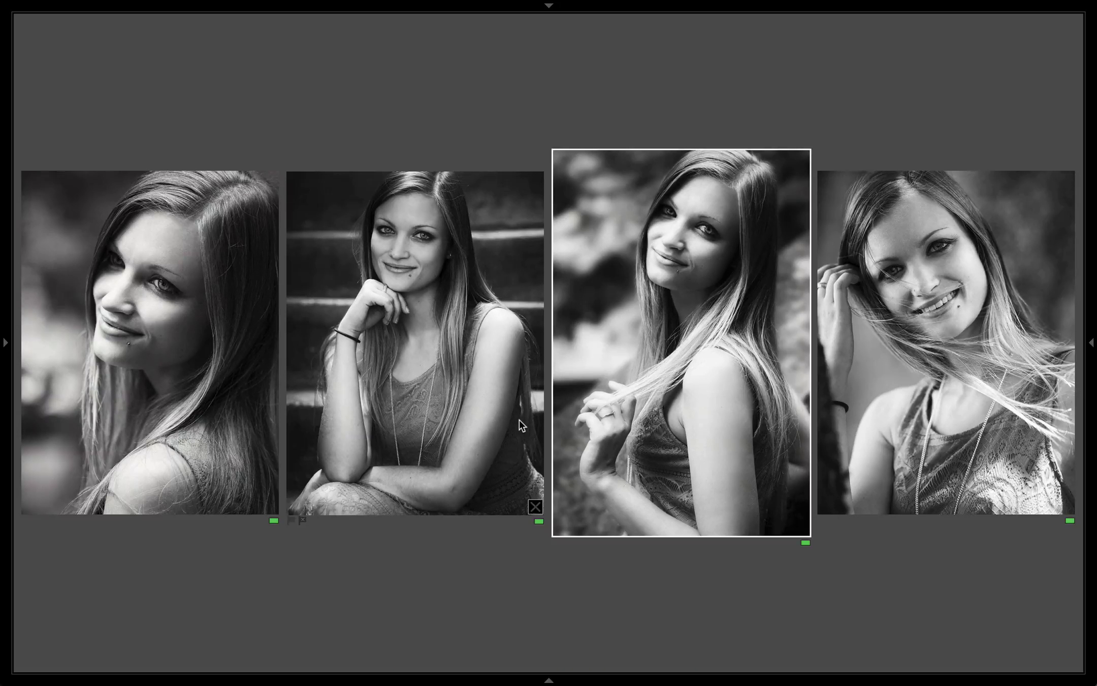
- Compare portraits in pairs, make the stairs portrait the candidate, then return to an unselected grid
key("c")
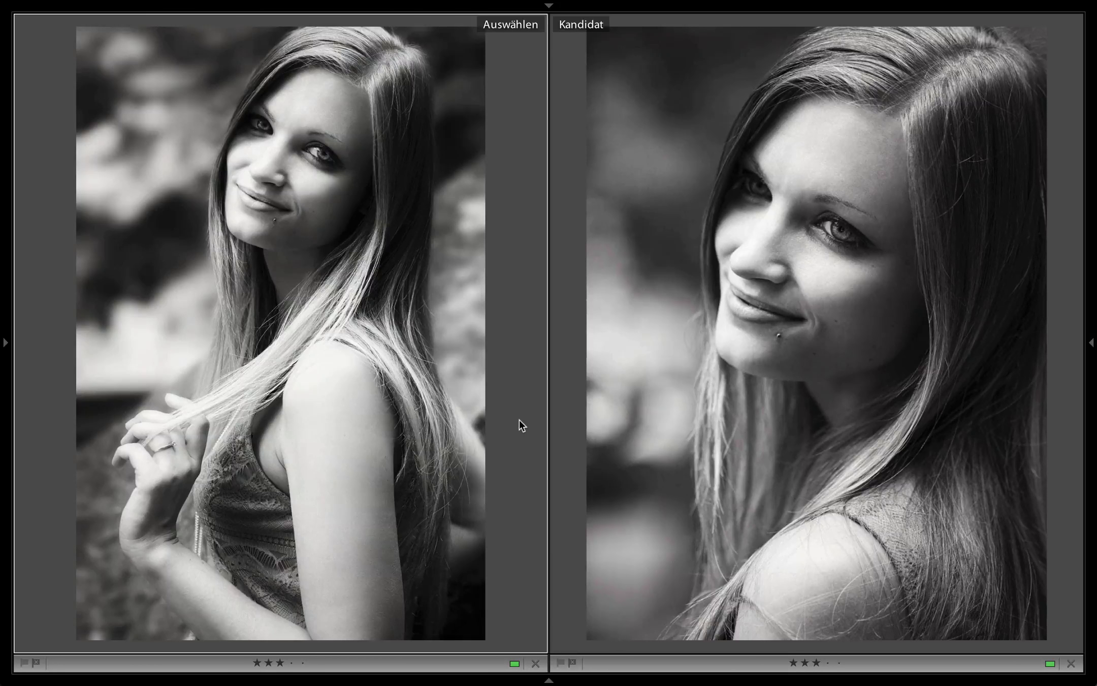
key("Right")
key("Right")
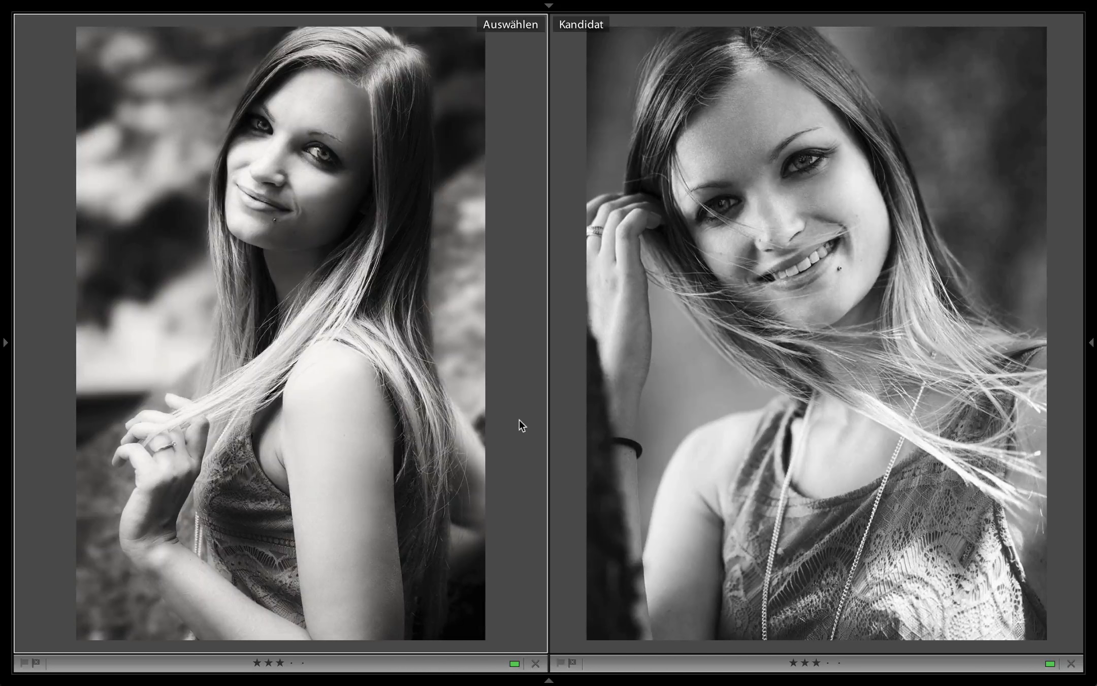
key("F6")
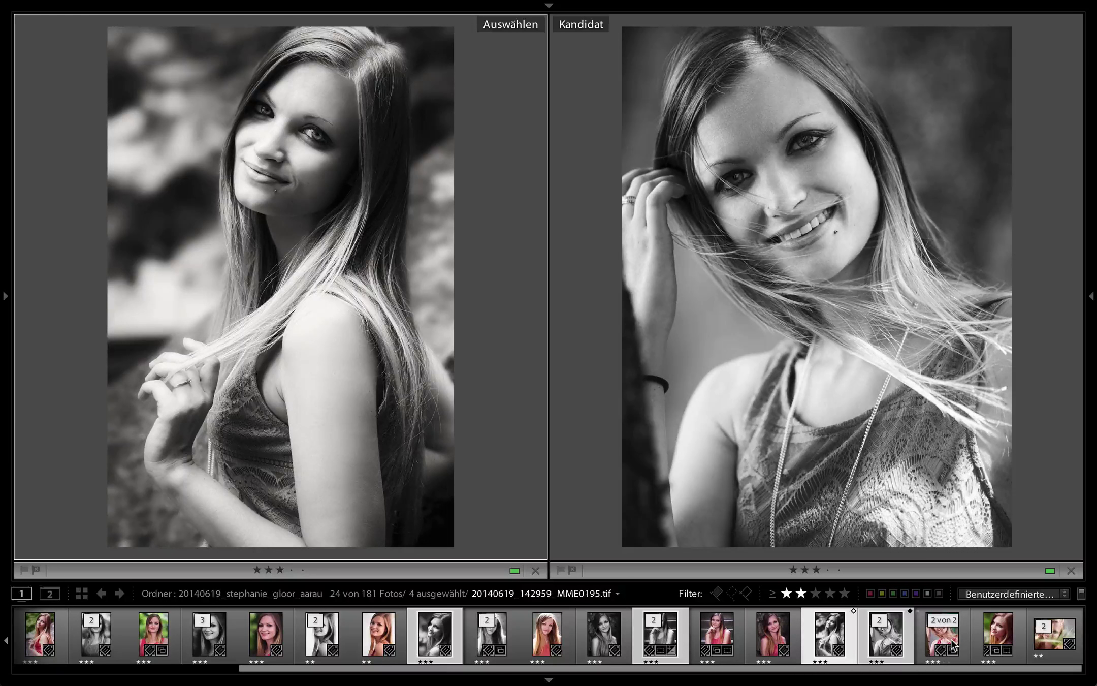
mouse_move(943, 632)
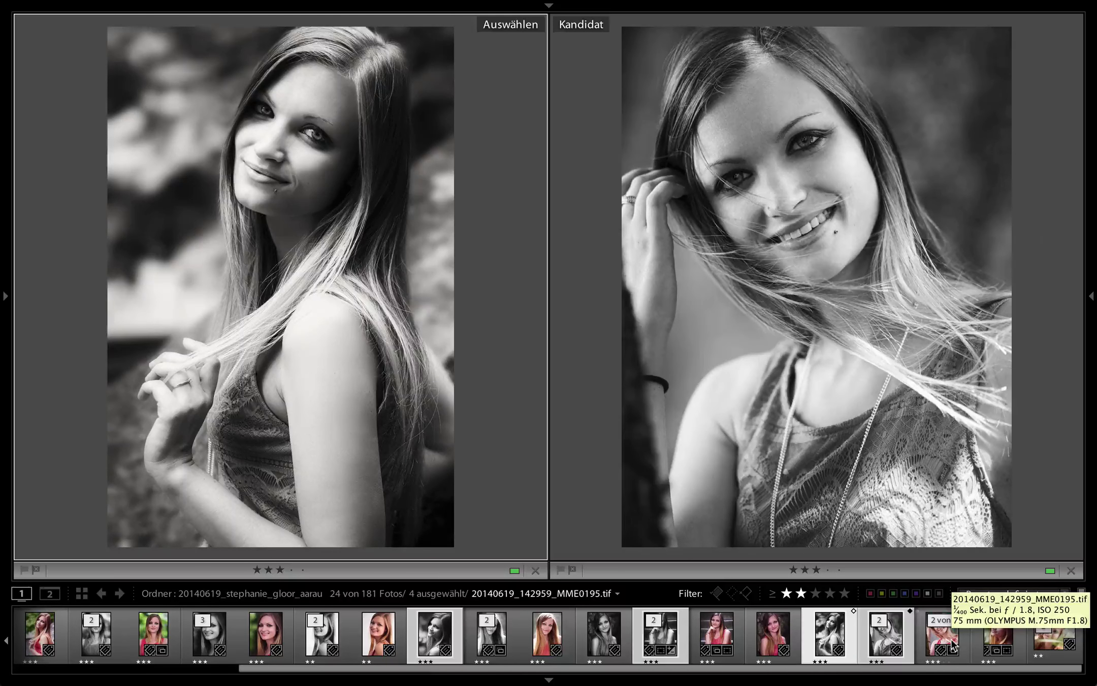
left_click(953, 645)
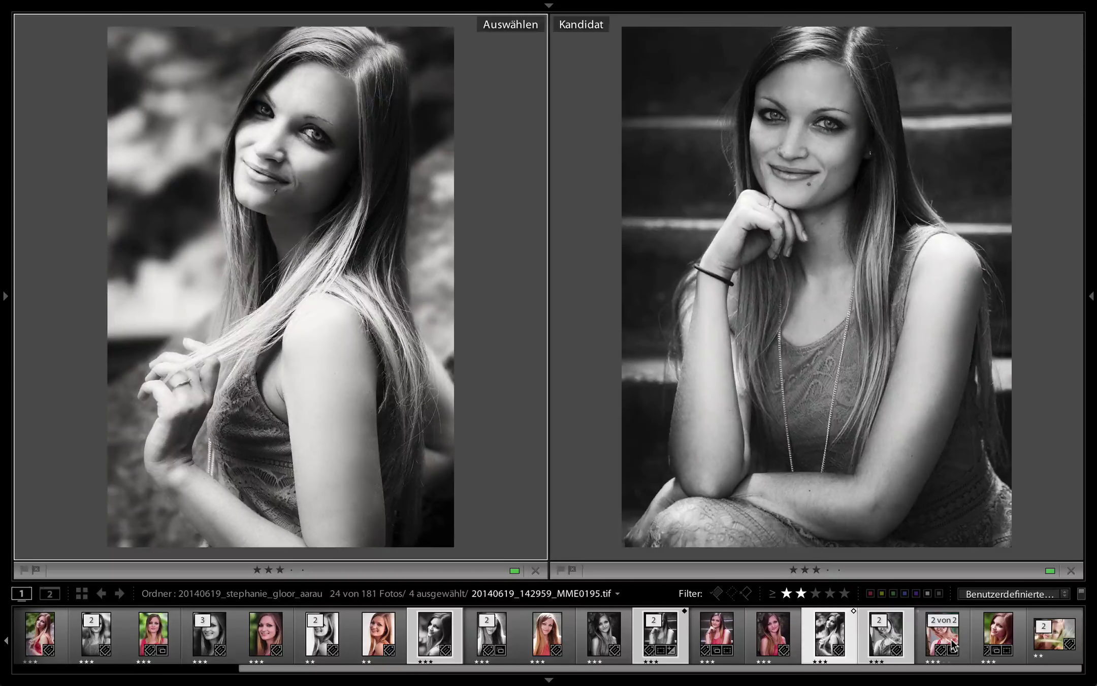
key("g")
left_click(621, 537)
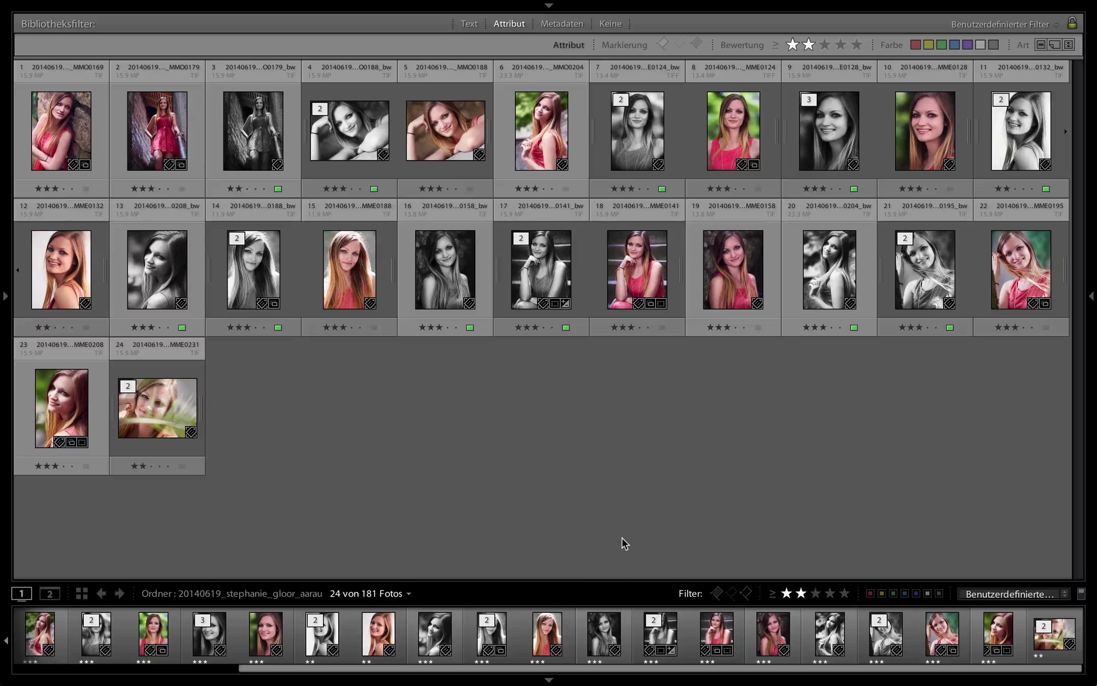
- Select photos 13, 14, 16, 17, 20 and 21 and survey them side by side
left_click(157, 270)
left_click(253, 269, "shift")
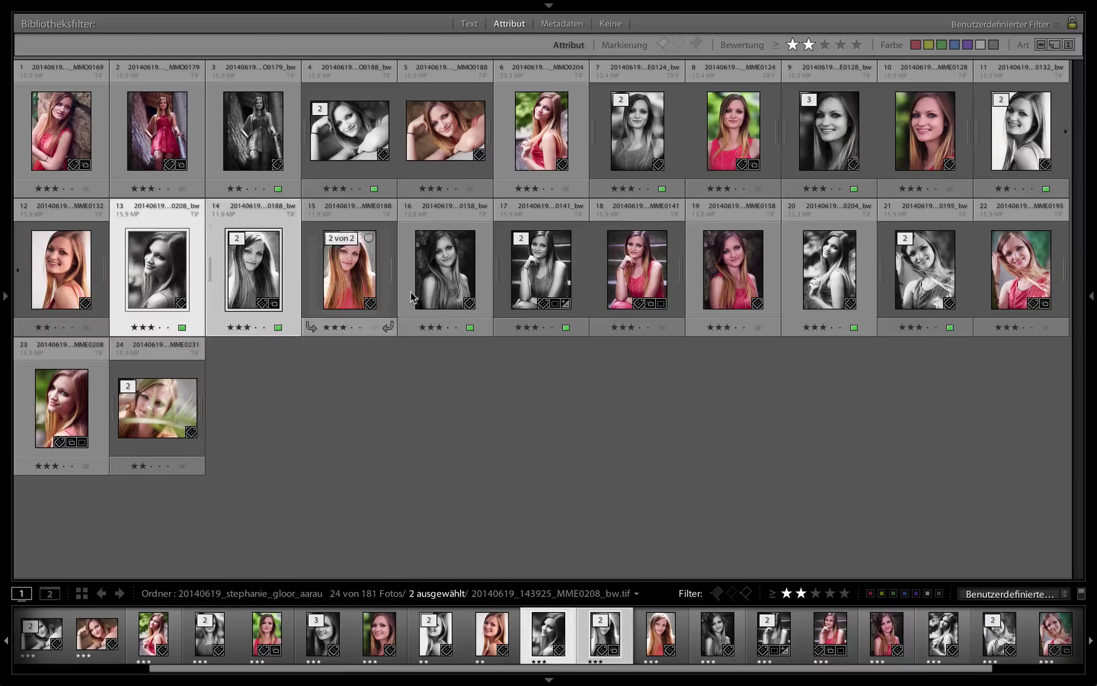
left_click(445, 269, "ctrl")
left_click(542, 269, "ctrl")
left_click(829, 269, "ctrl")
left_click(942, 276, "ctrl")
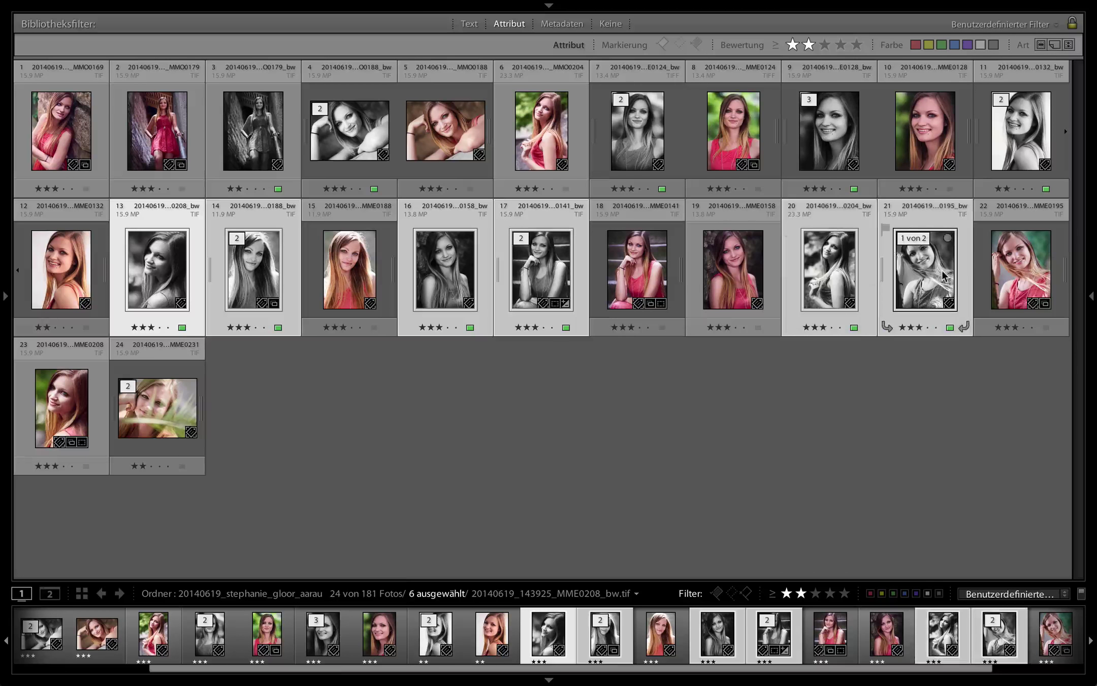
key("n")
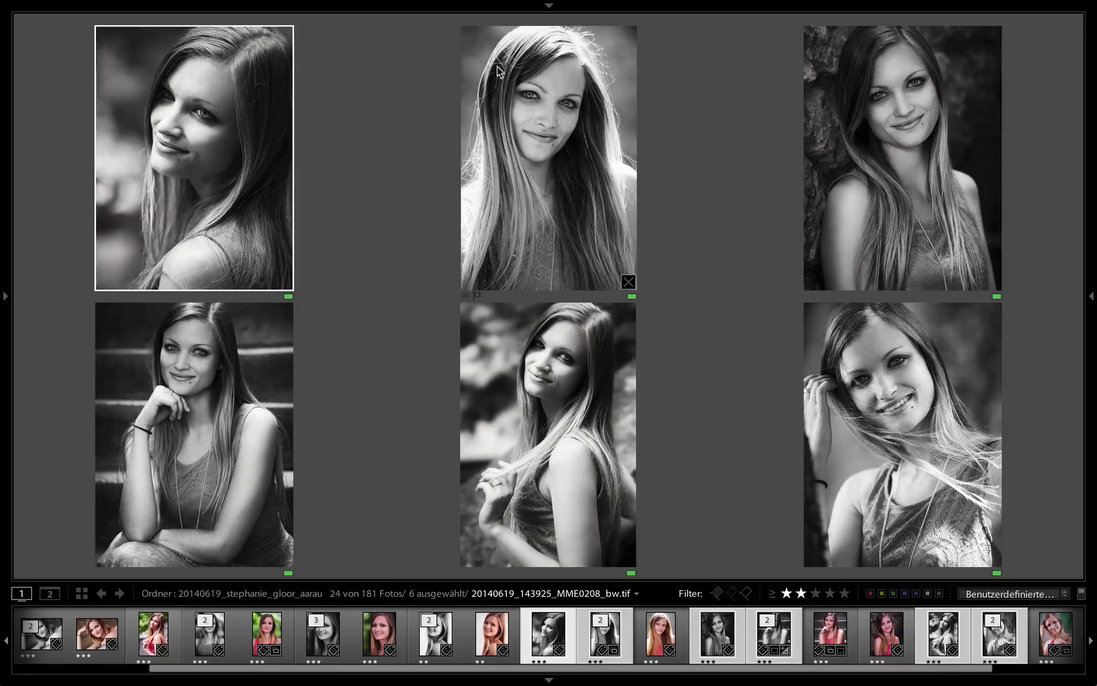
- Enlarge the first portrait, then compare pairs while cycling through candidate portraits
double_click(197, 193)
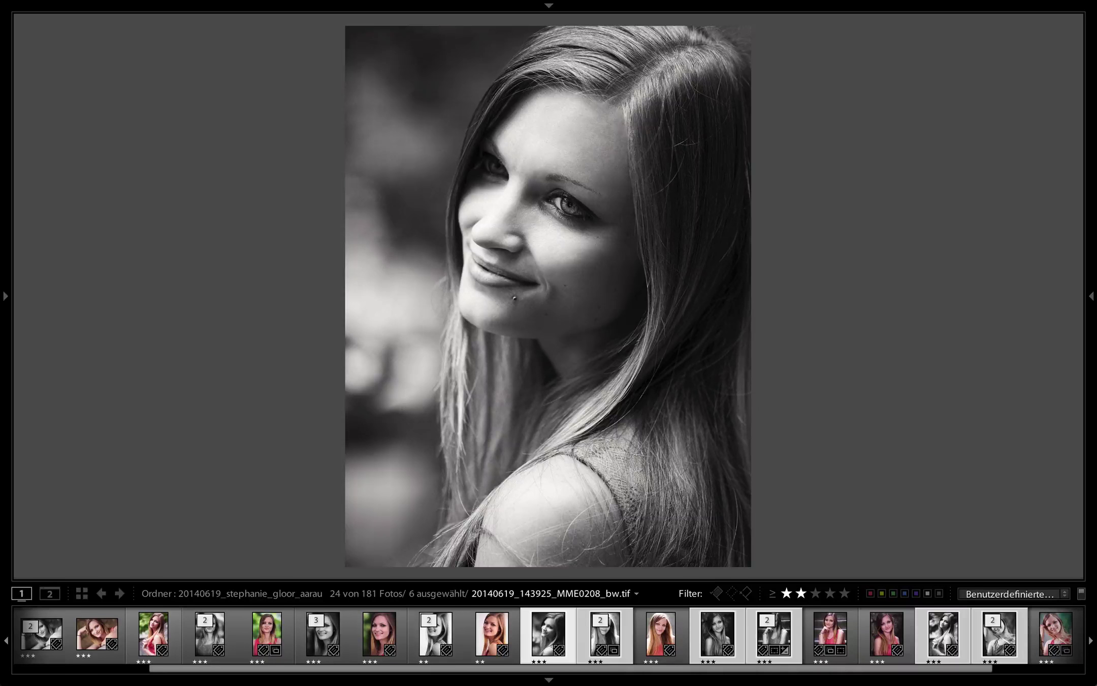
key("c")
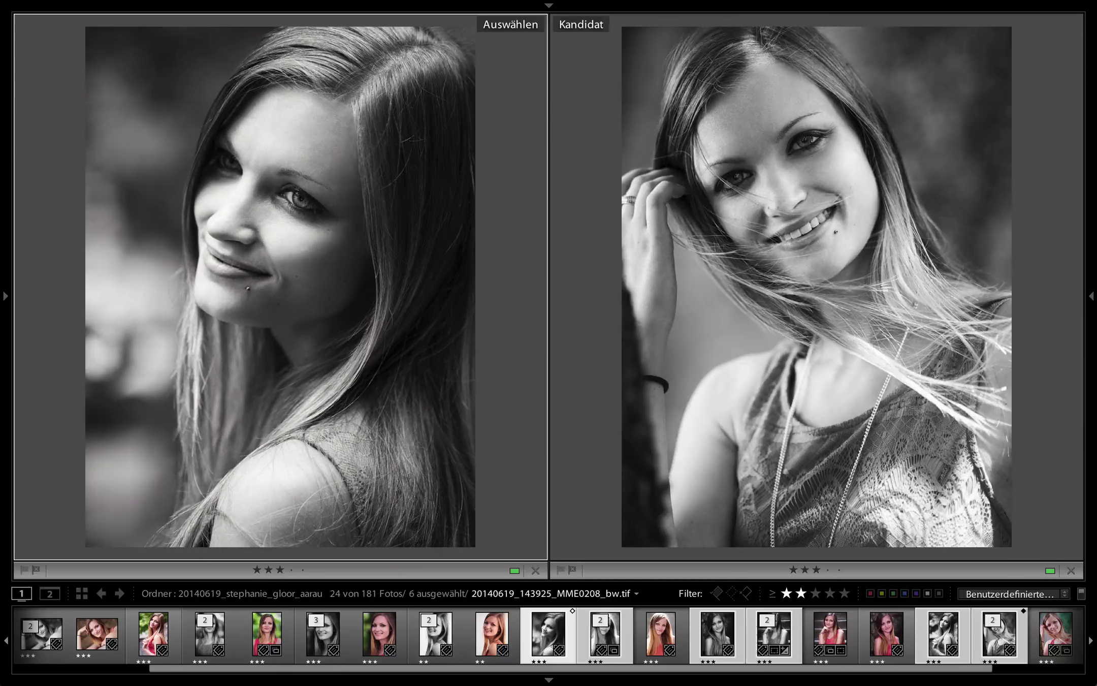
key("Left")
key("Left")
key("Left")
key("Left")
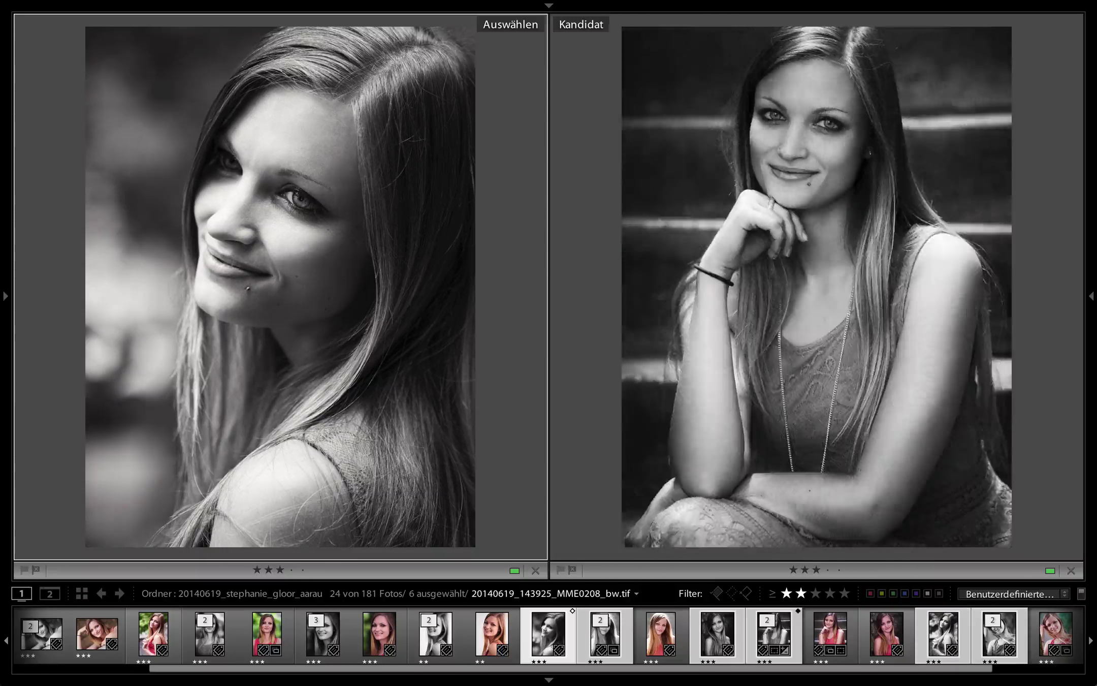
key("Left")
key("Left")
key("Left")
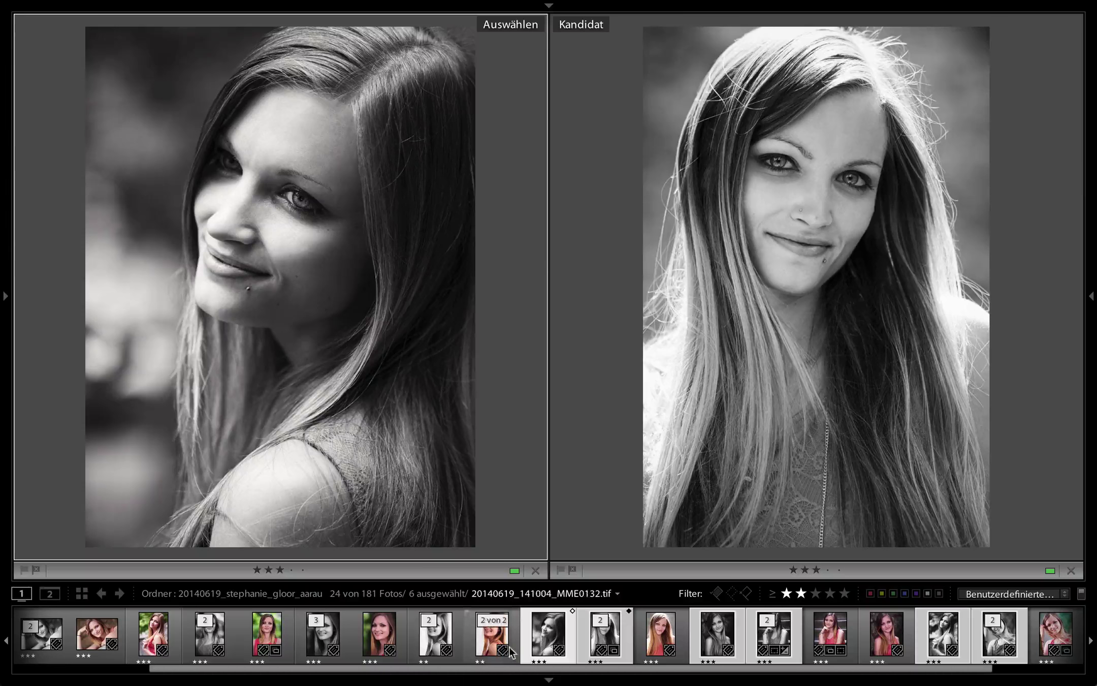
left_click(962, 647)
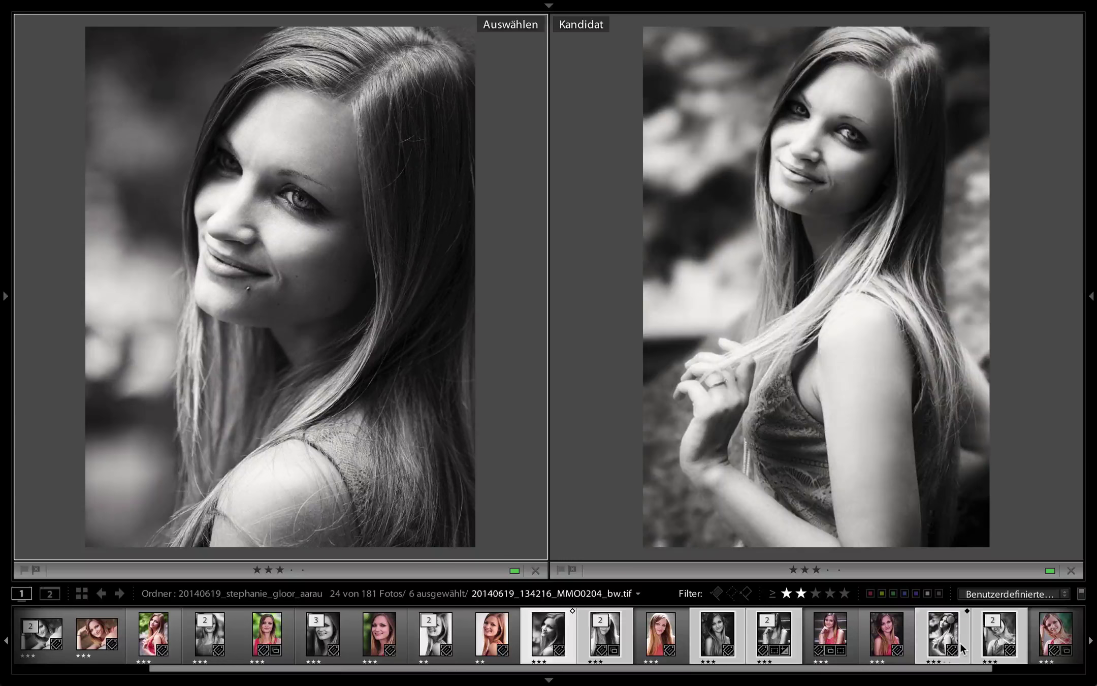
- Recheck all six in Survey, then compare the side-glance pick against the rock-wall candidate
key("n")
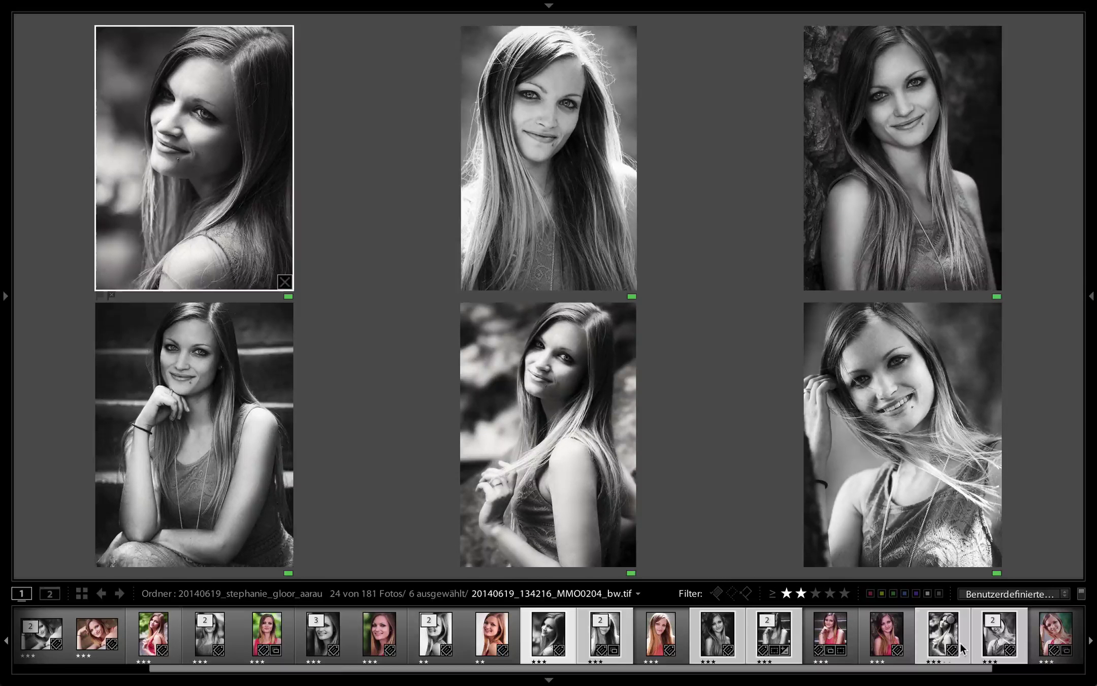
key("c")
key("Down")
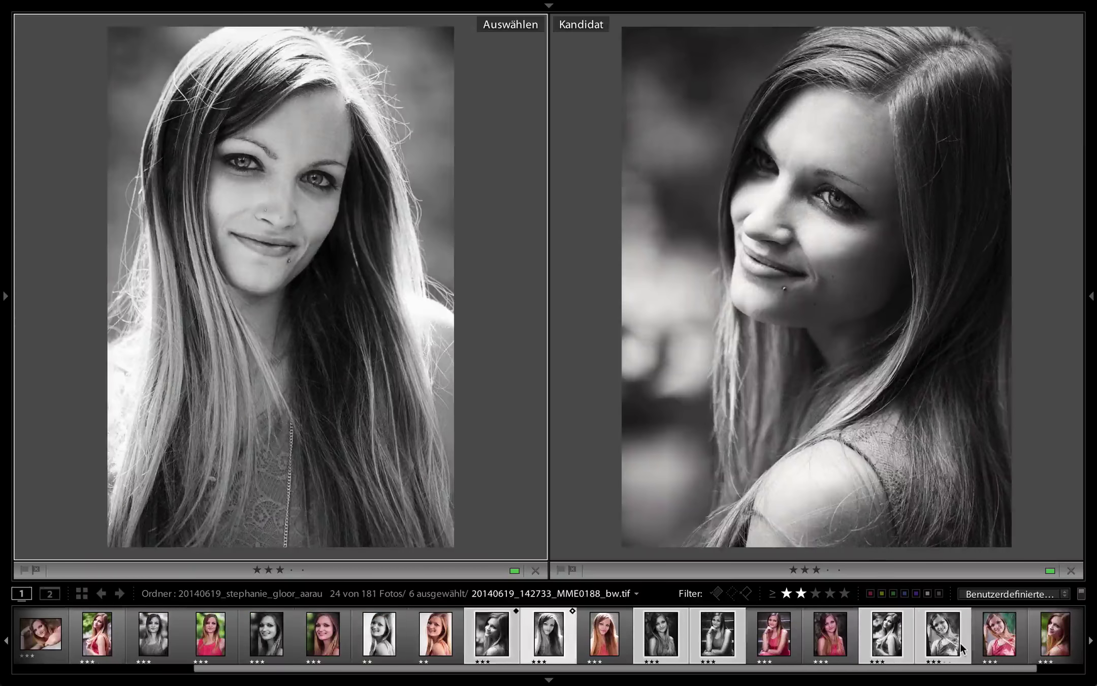
key("Up")
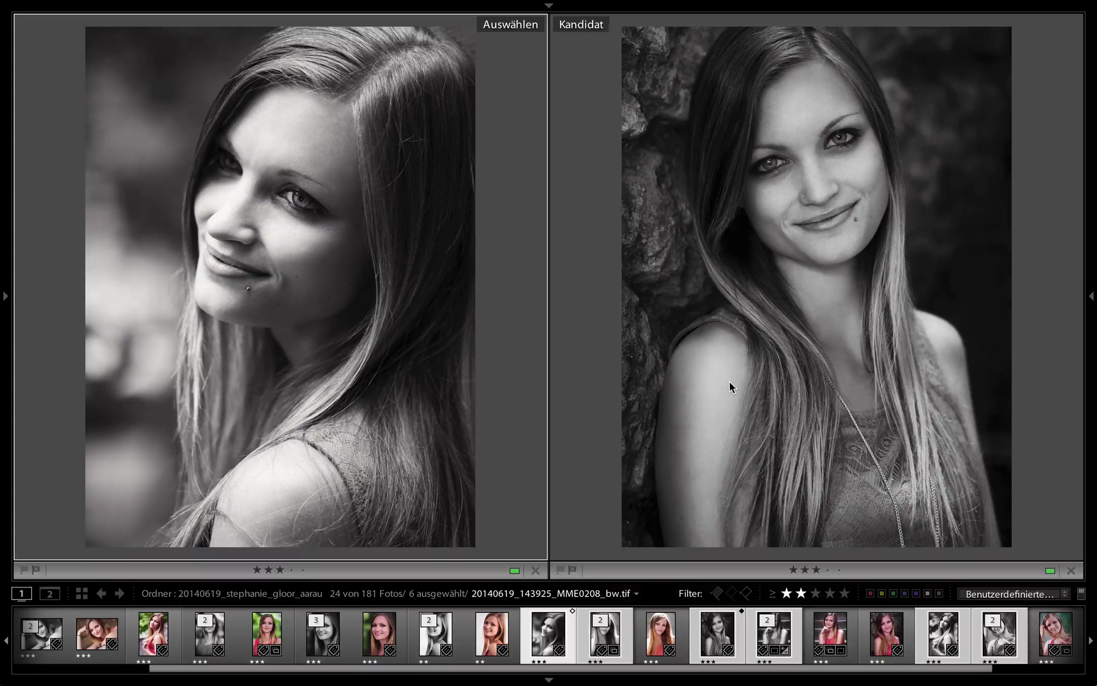
key("g")
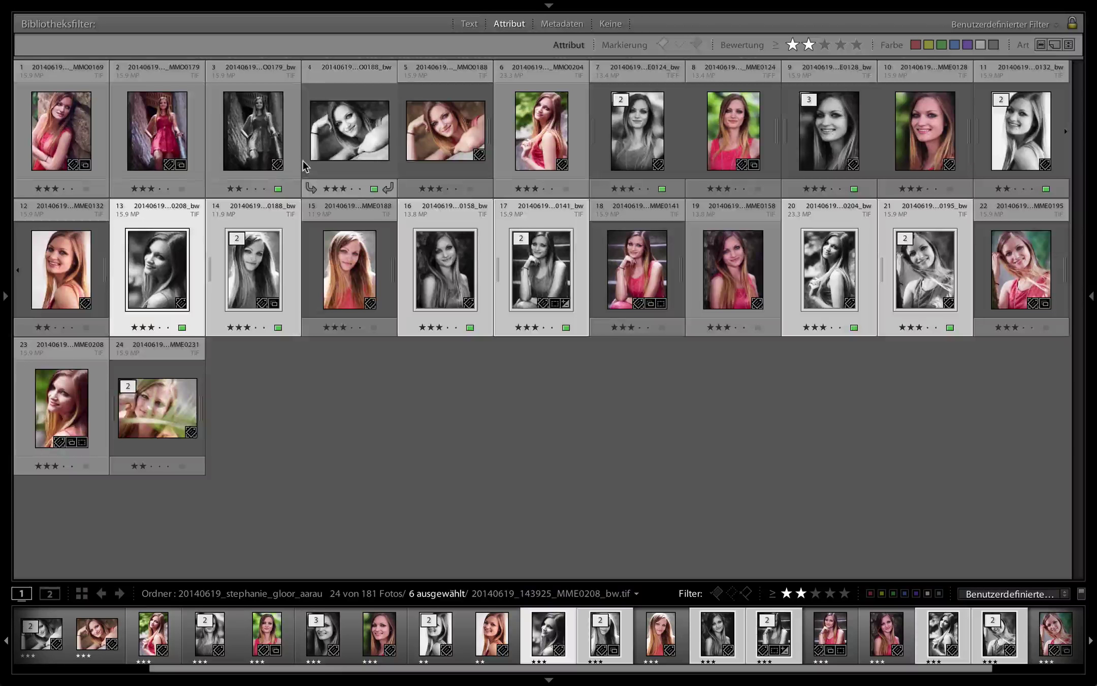